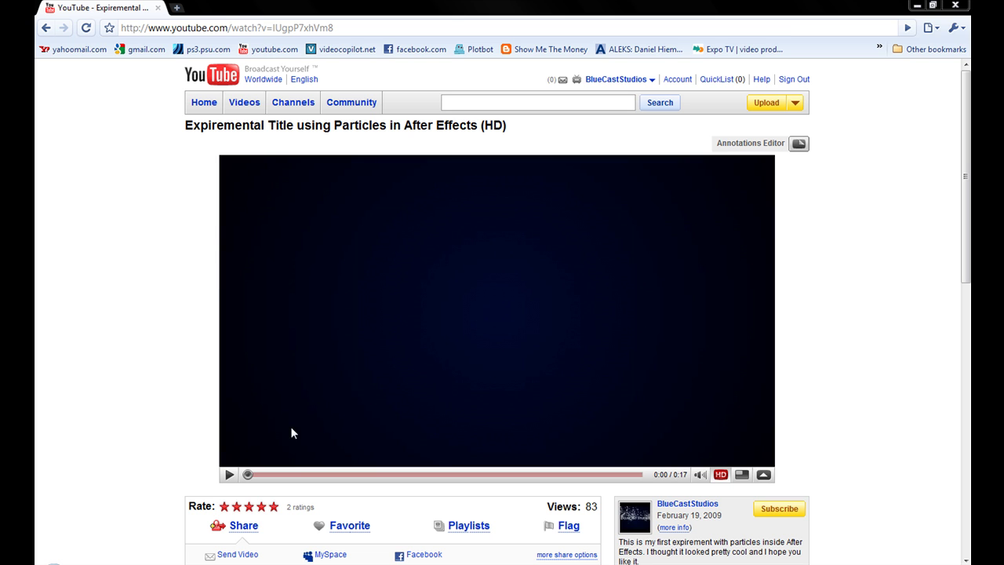
Play the particle title video from the start and pause at 0:09 on the revealed title.
click(227, 480)
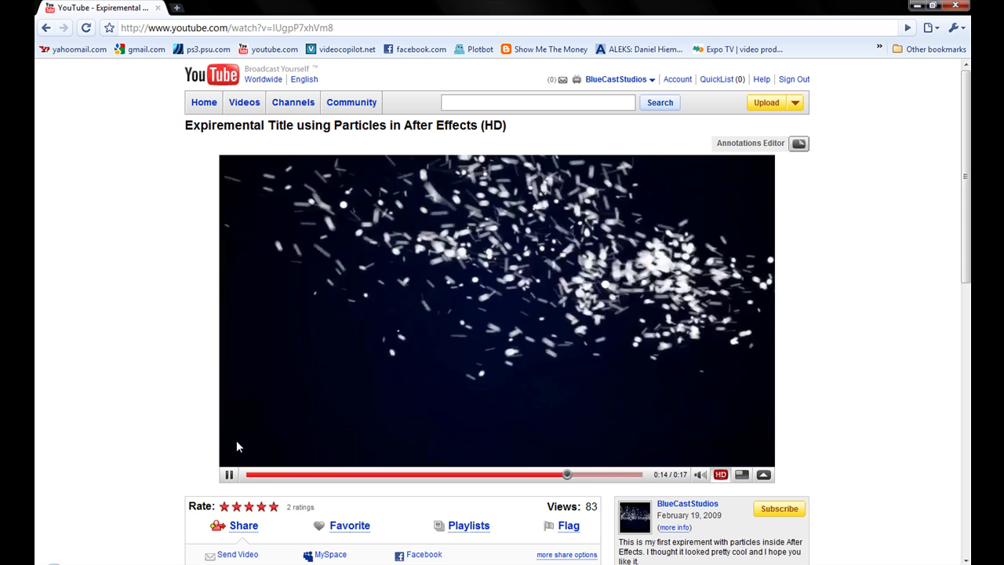
click(251, 475)
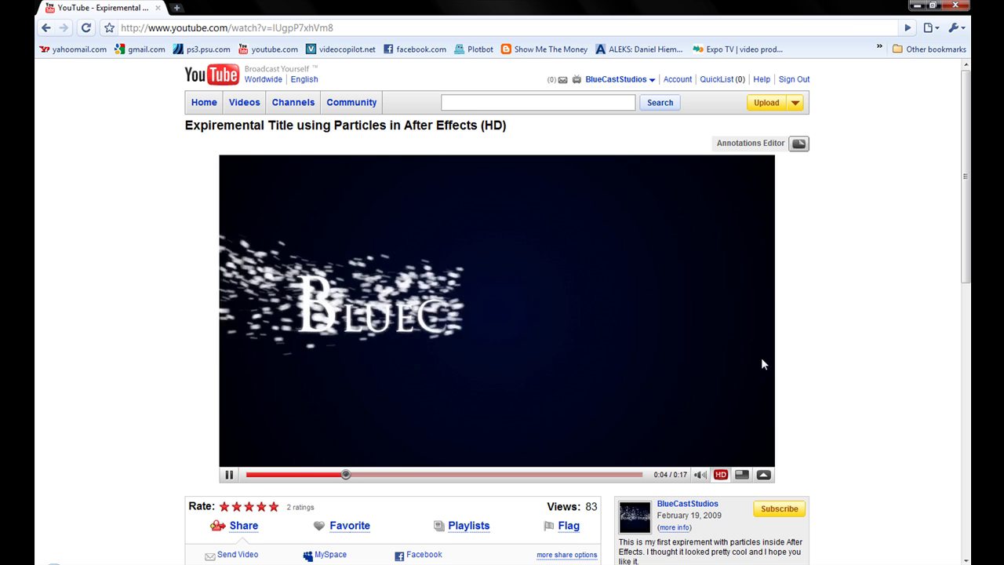
click(229, 476)
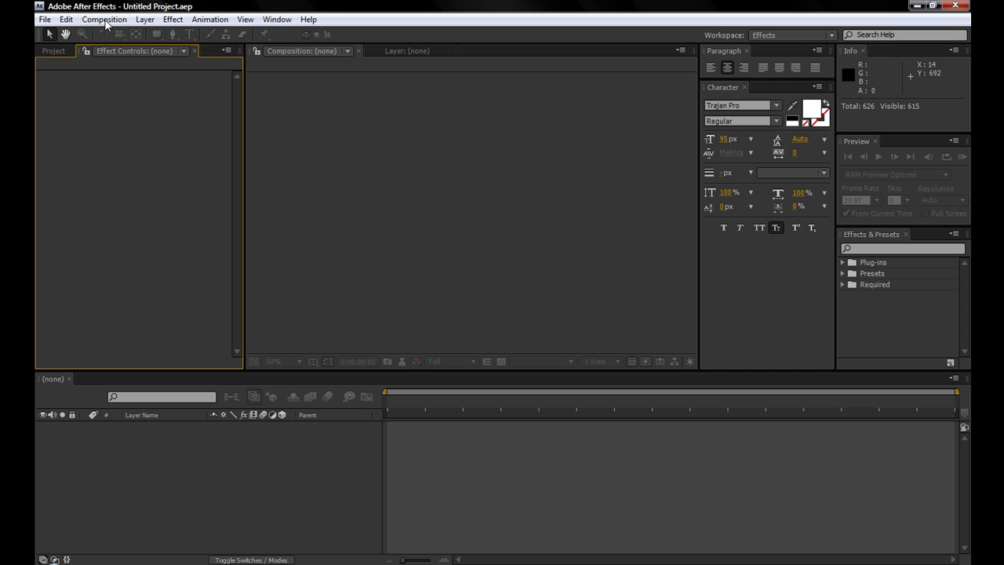
Create Comp 1 at 1280×720, 24 fps with an 18-second (0:00:18:15) duration.
click(104, 20)
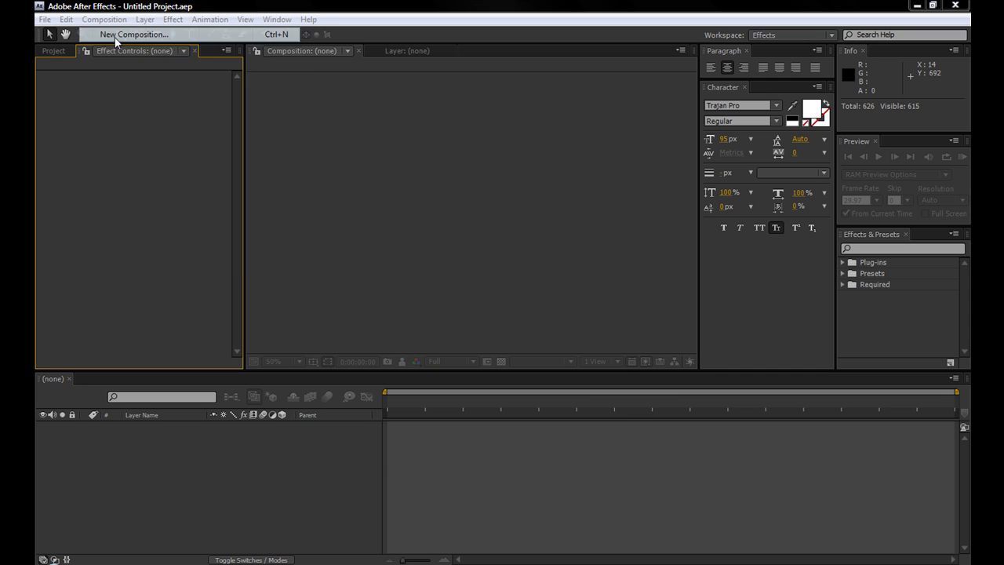
click(126, 35)
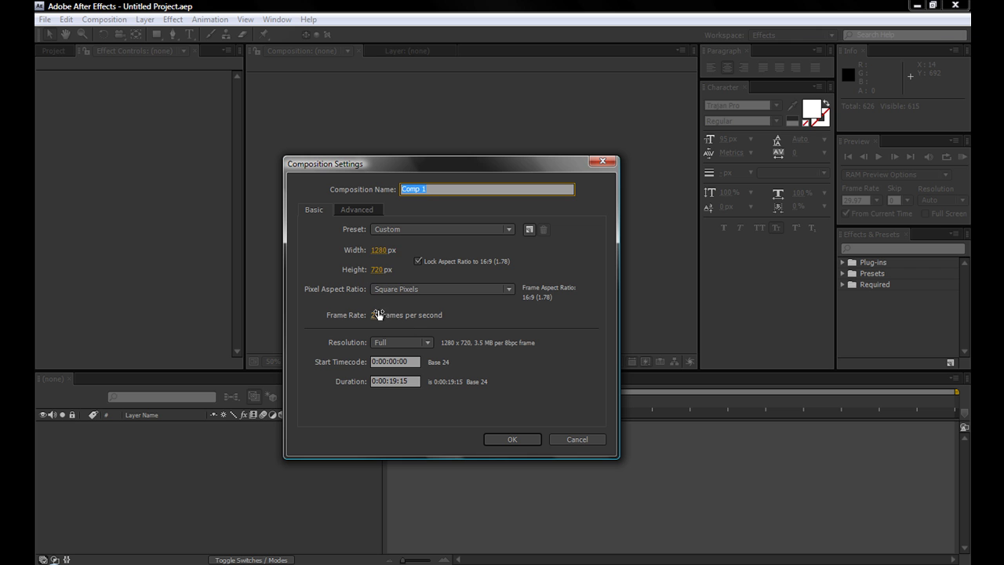
double_click(394, 380)
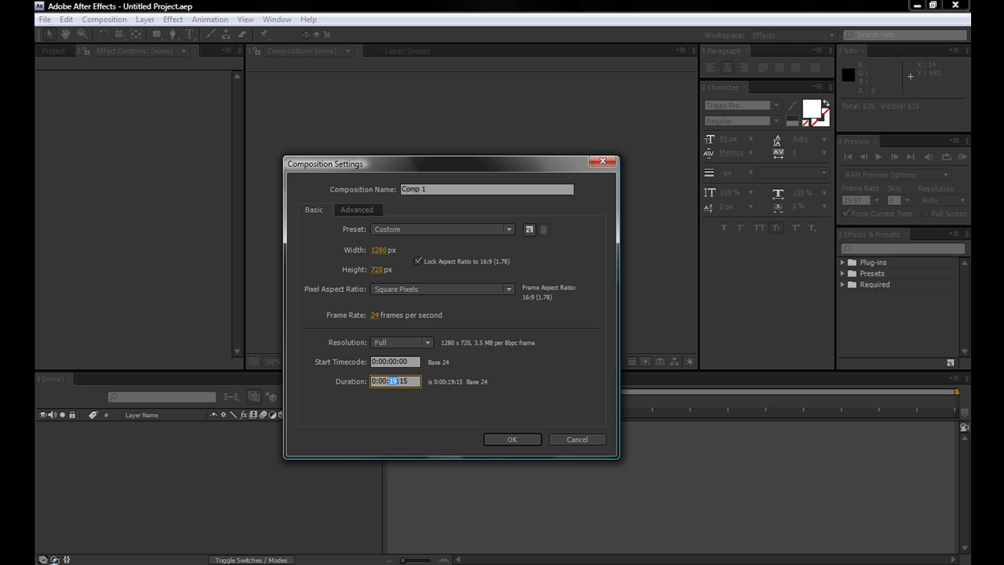
text(18)
click(530, 436)
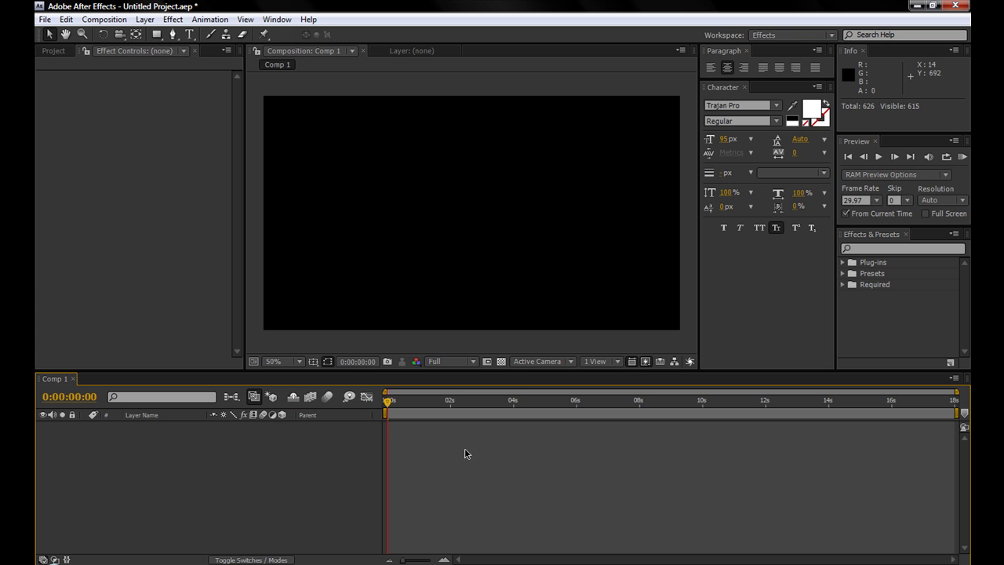
Add a new black solid layer with default settings.
click(173, 19)
mouse_move(144, 19)
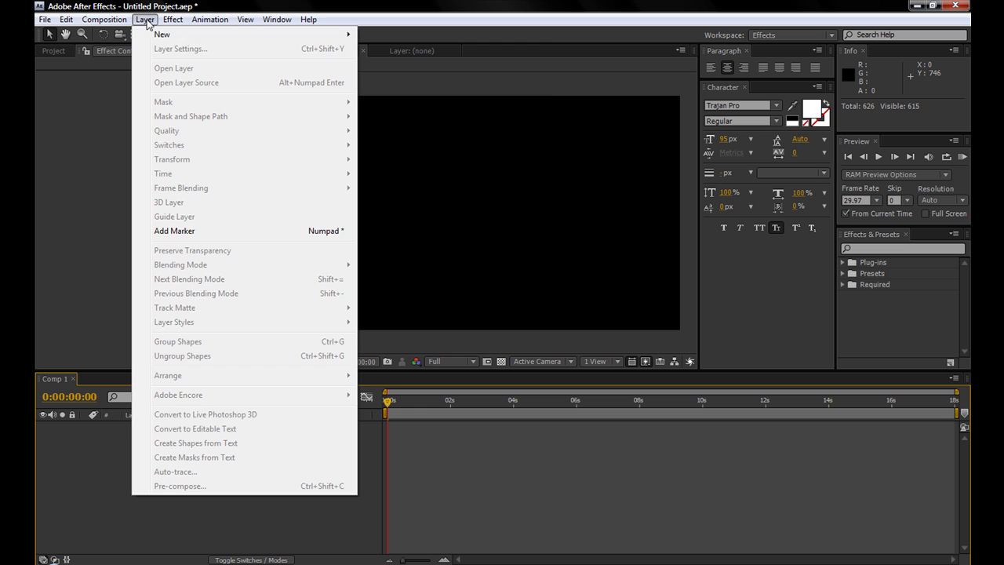
mouse_move(206, 35)
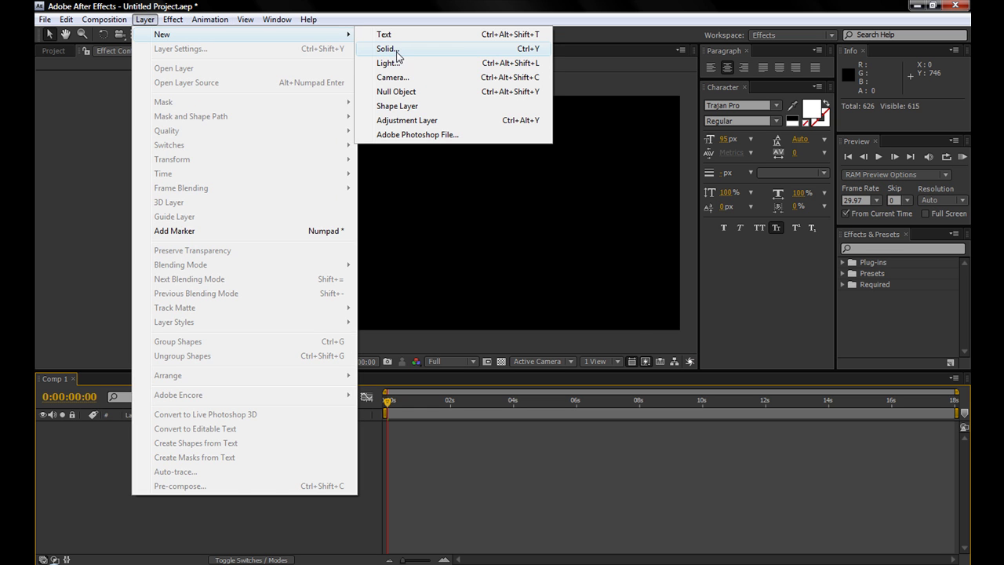
click(387, 49)
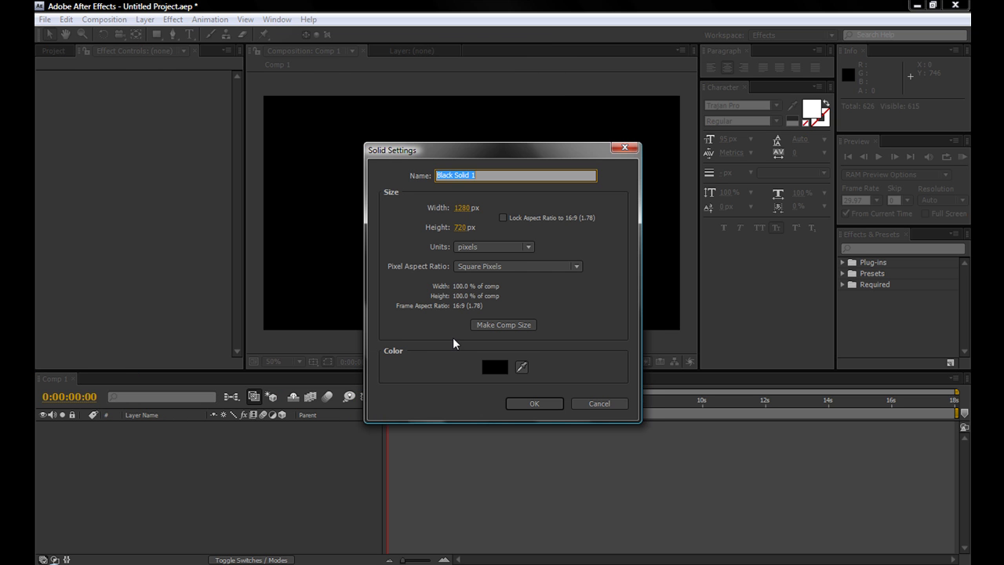
click(533, 402)
Apply the Ramp effect to the solid and set its shape to Radial.
click(176, 20)
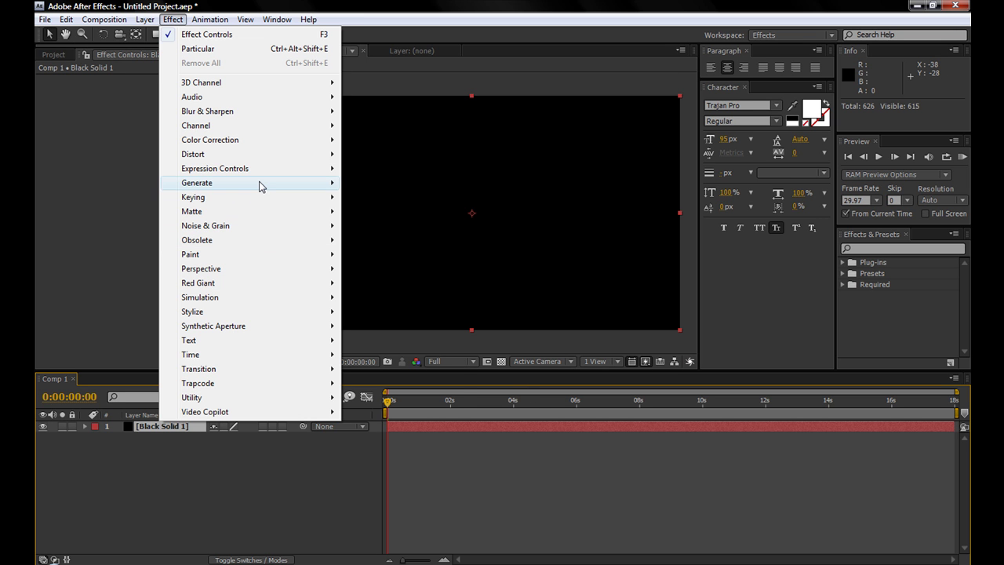
mouse_move(259, 185)
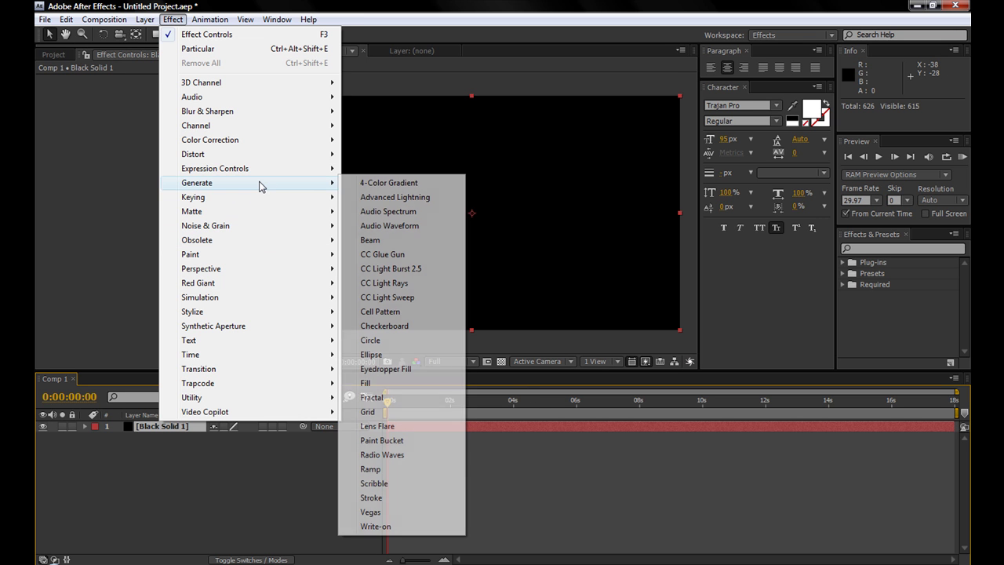
click(396, 469)
click(178, 147)
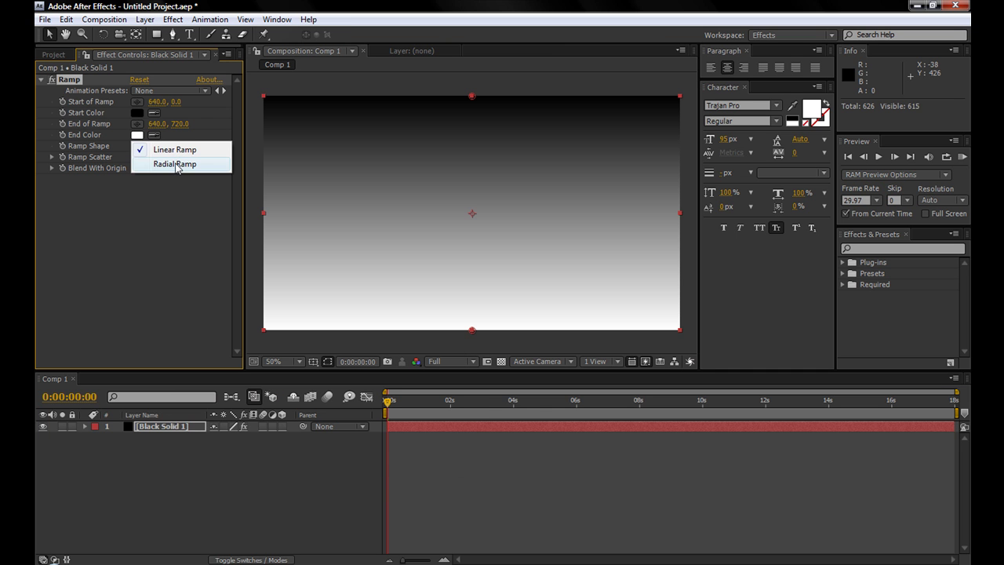
click(175, 164)
Set the Ramp start colour to navy 000C4B and the end colour to black.
click(138, 113)
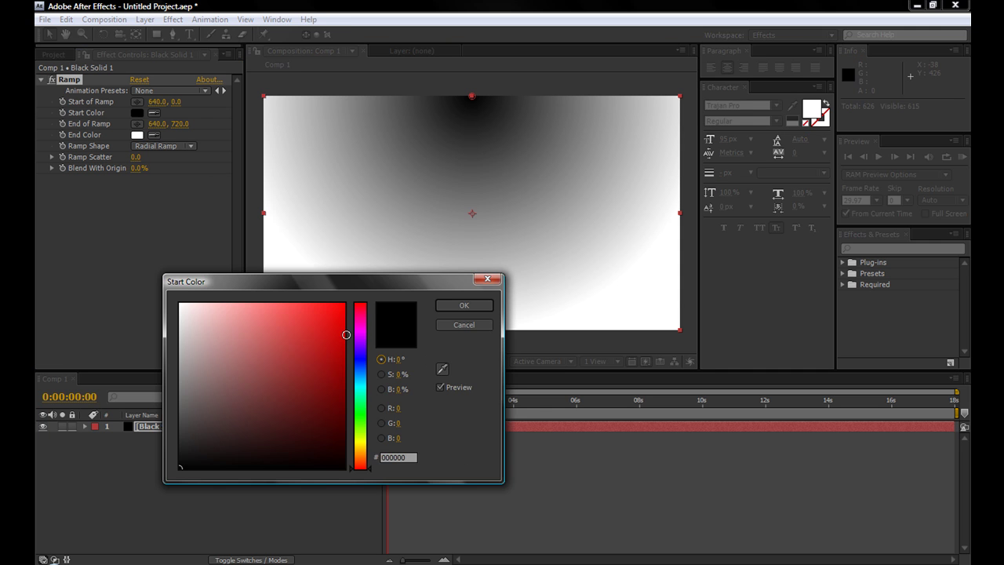
click(360, 362)
click(343, 427)
drag(393, 435, 393, 436)
click(343, 419)
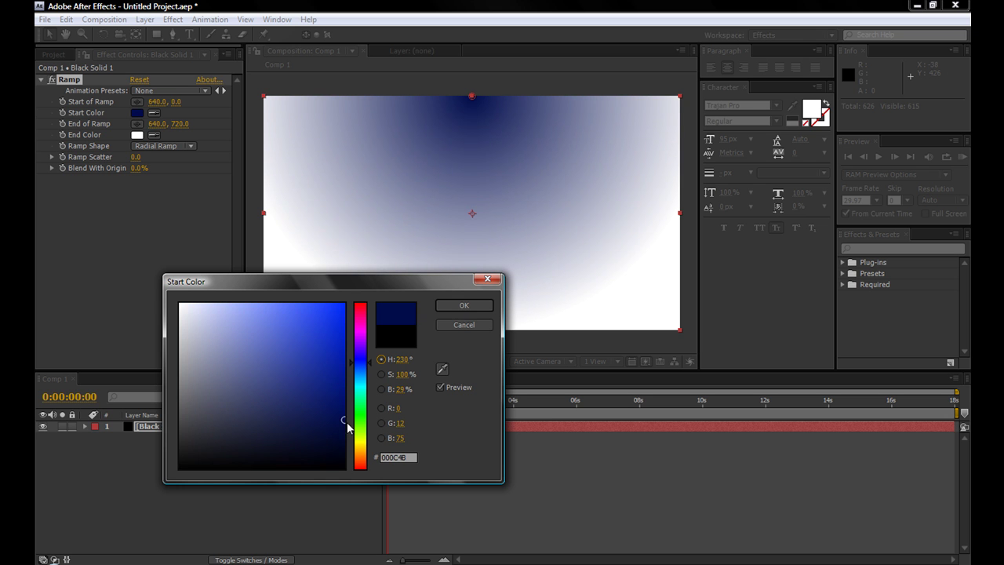
click(463, 305)
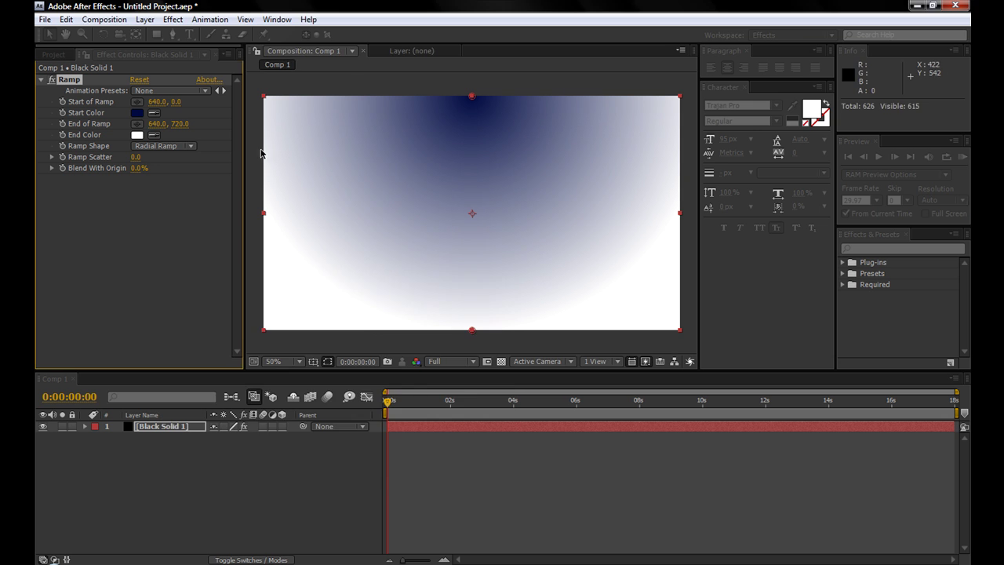
click(137, 134)
drag(303, 363, 414, 530)
click(463, 305)
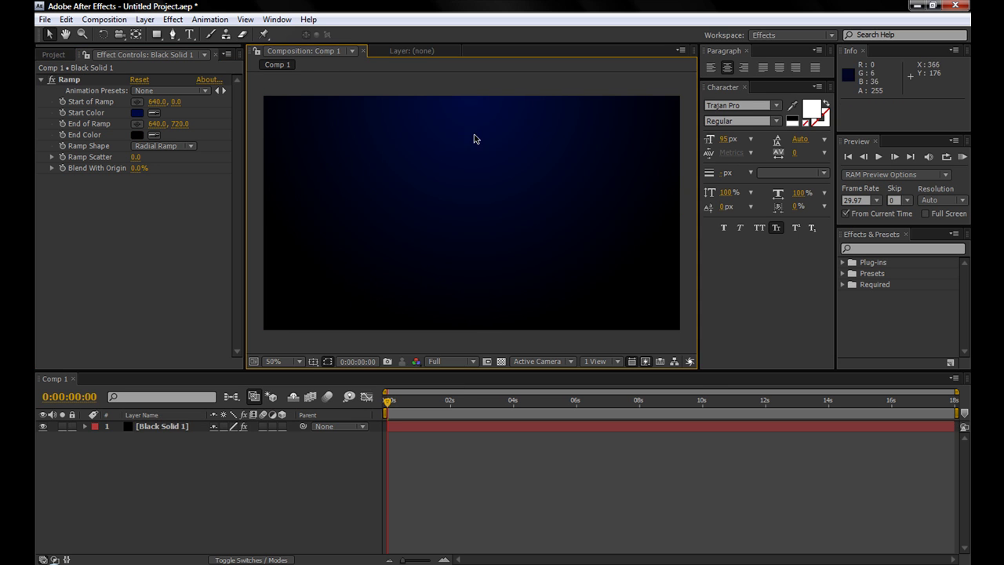
Show Title/Action Safe guides and type 'BlueCast Studios' at the composition centre.
click(189, 34)
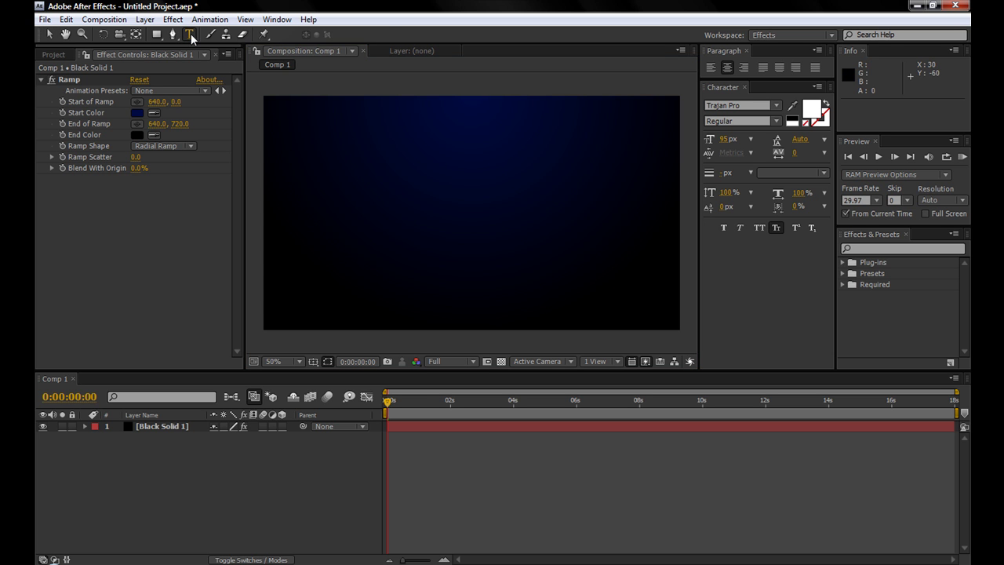
click(313, 361)
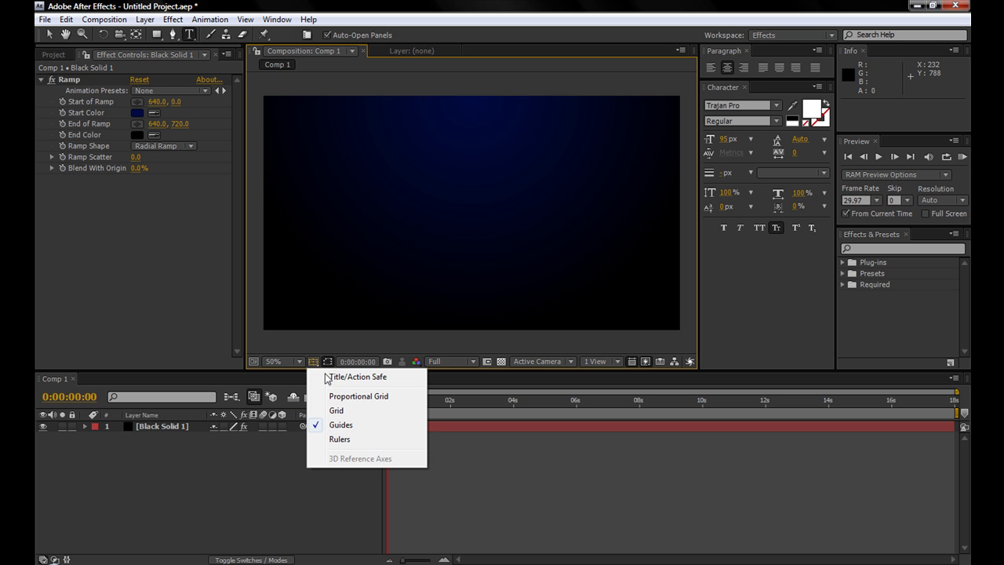
click(337, 379)
scroll(497, 226, up, 2)
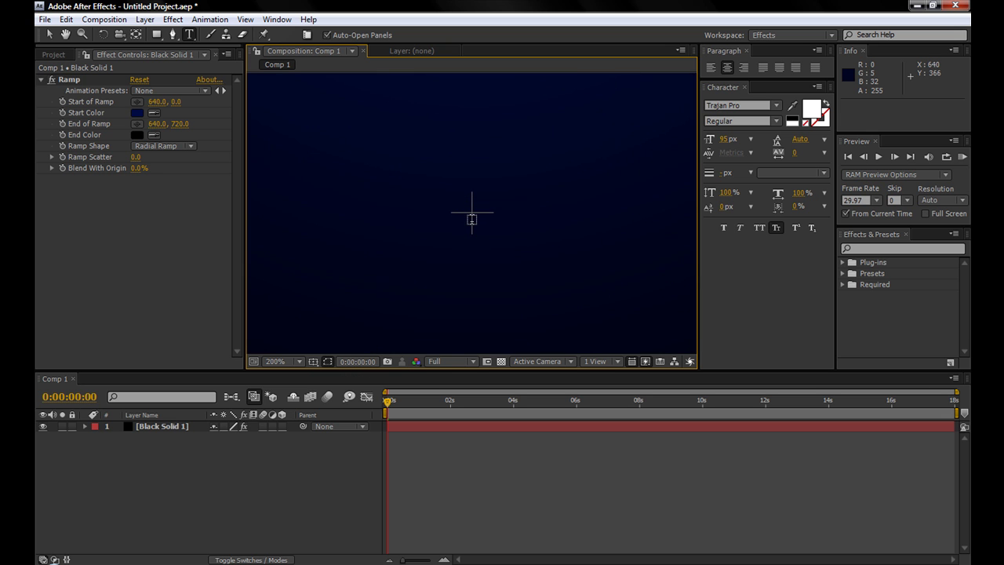
click(472, 222)
scroll(512, 201, down, 2)
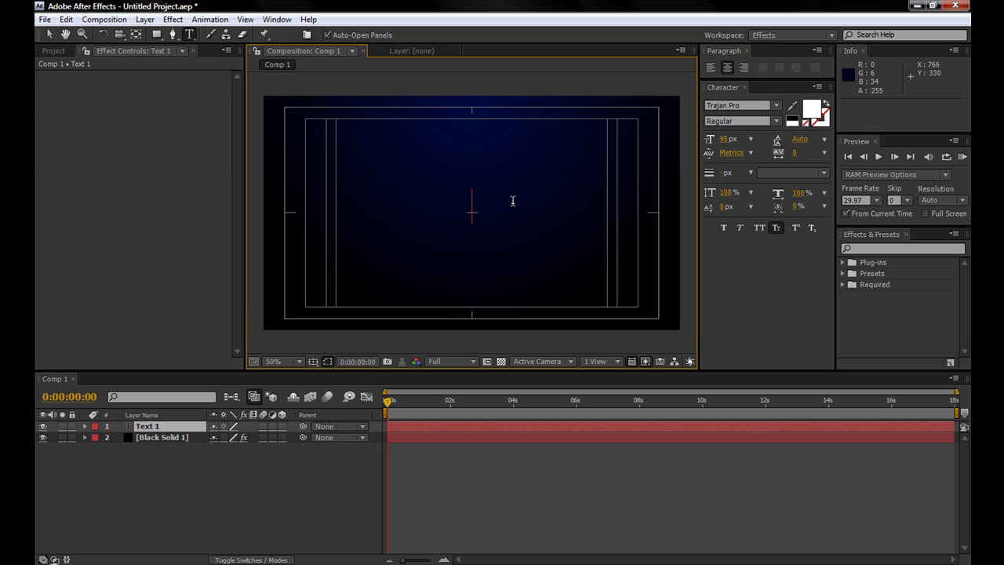
text(BlueCas)
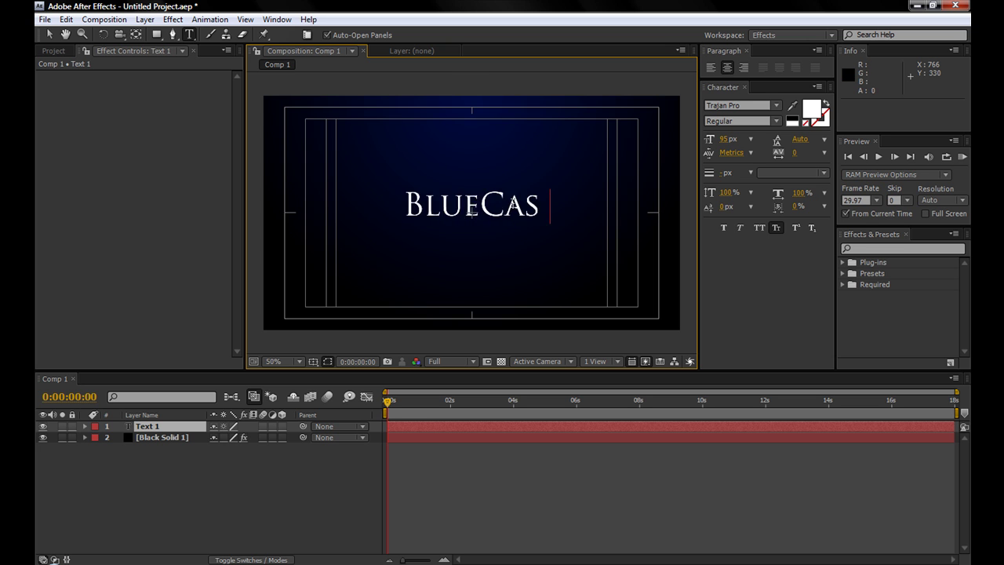
text(t Studios)
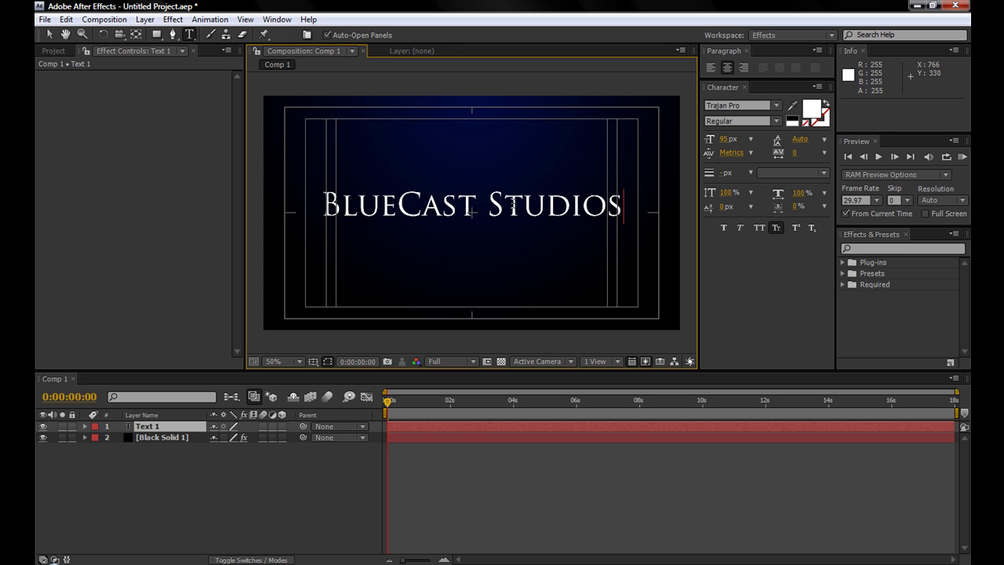
Nudge the BlueCast Studios title slightly lower, then hide the safe-area guides.
click(313, 362)
click(331, 373)
click(313, 361)
click(333, 376)
click(48, 34)
drag(441, 204, 442, 212)
click(313, 361)
click(331, 376)
click(260, 167)
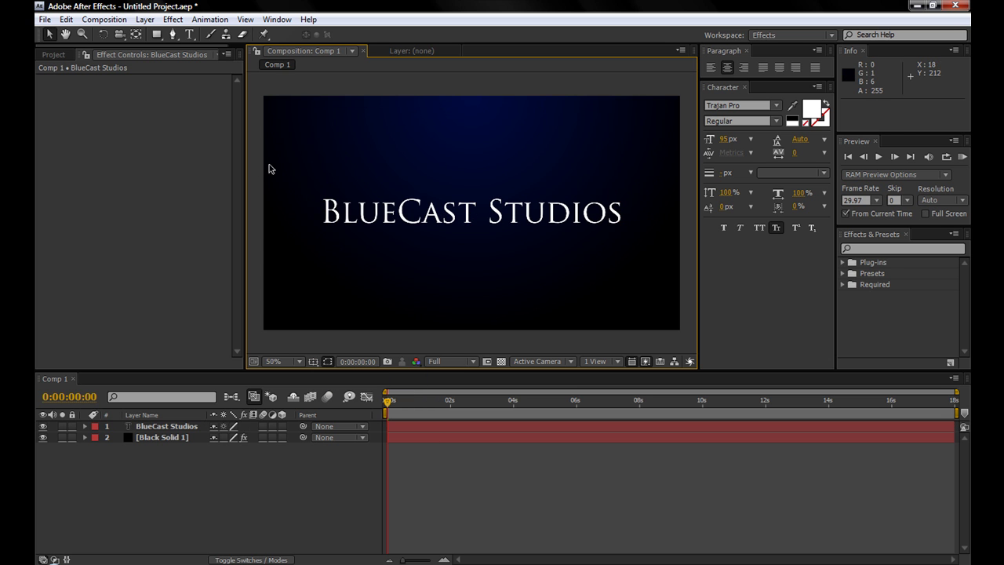
Add Black Solid 2 above the title and apply Trapcode Particular to it.
click(145, 19)
mouse_move(305, 39)
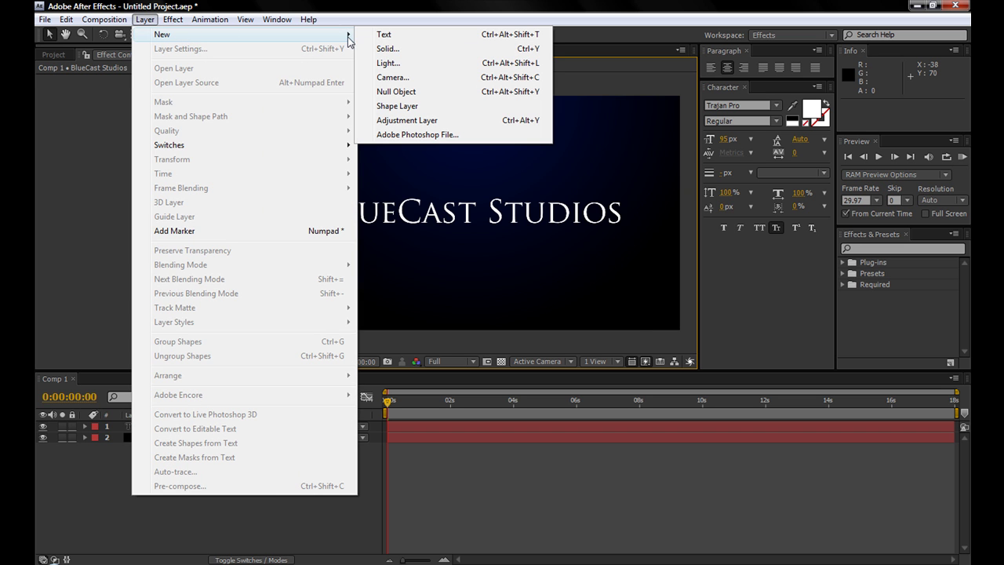
click(403, 49)
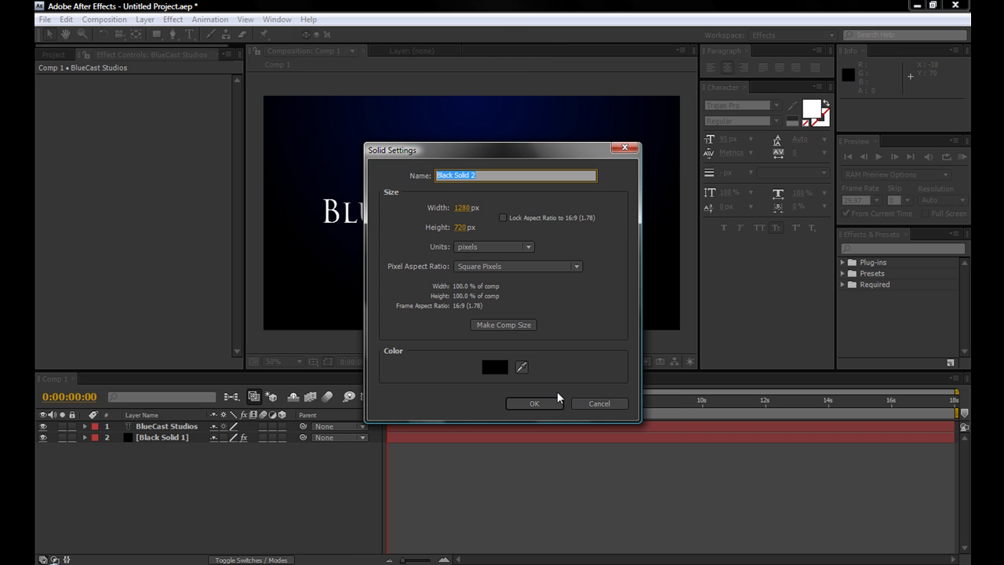
click(534, 403)
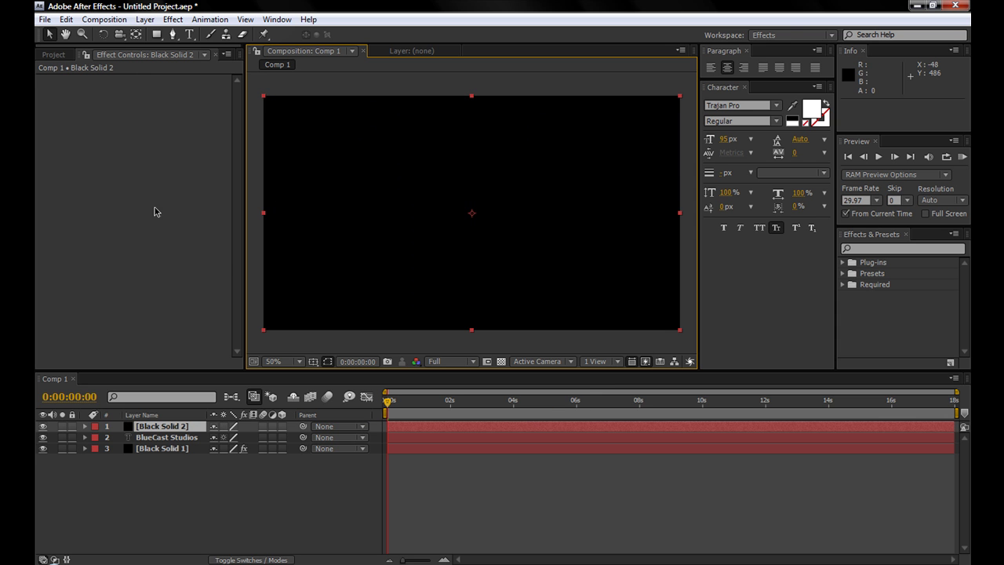
click(172, 19)
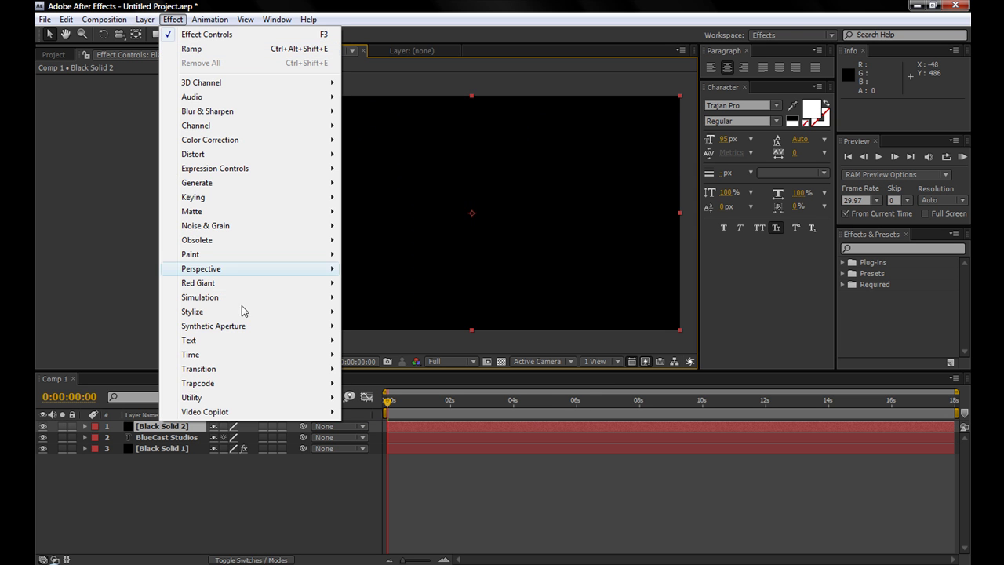
mouse_move(320, 385)
click(370, 384)
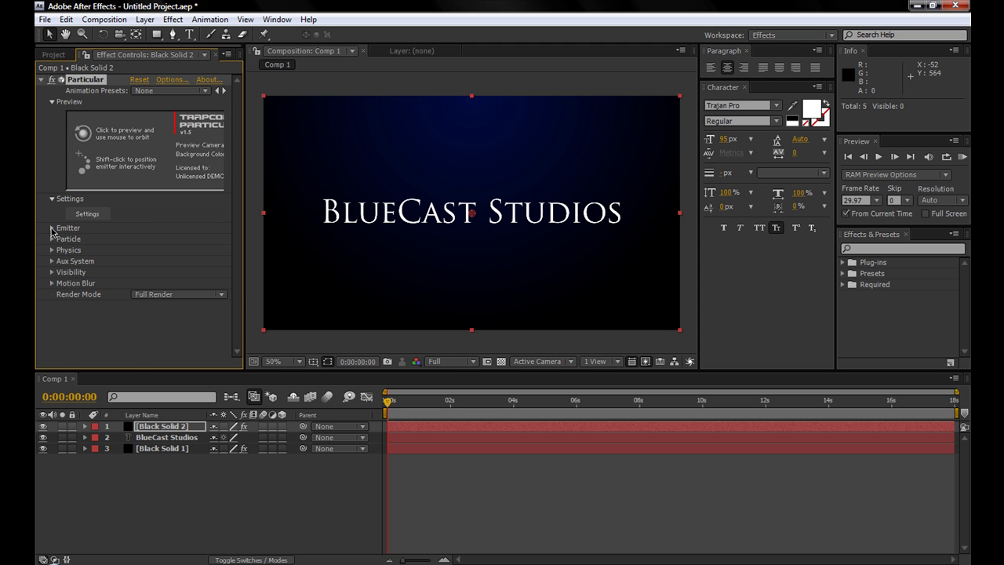
Open Particular's Emitter settings and set Particles/sec to 250.
click(52, 228)
scroll(100, 158, down, 2)
drag(428, 406, 516, 424)
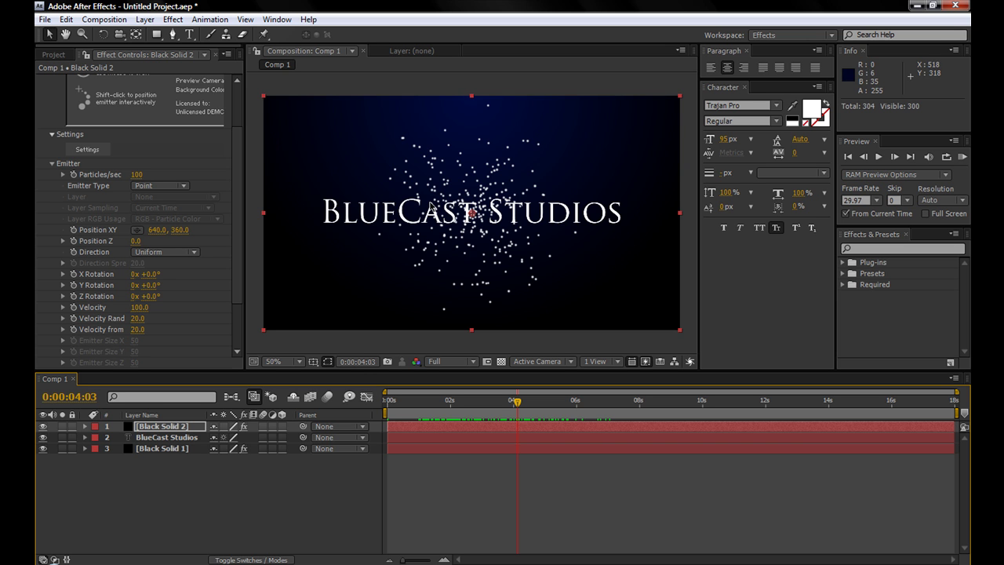
drag(235, 215, 236, 246)
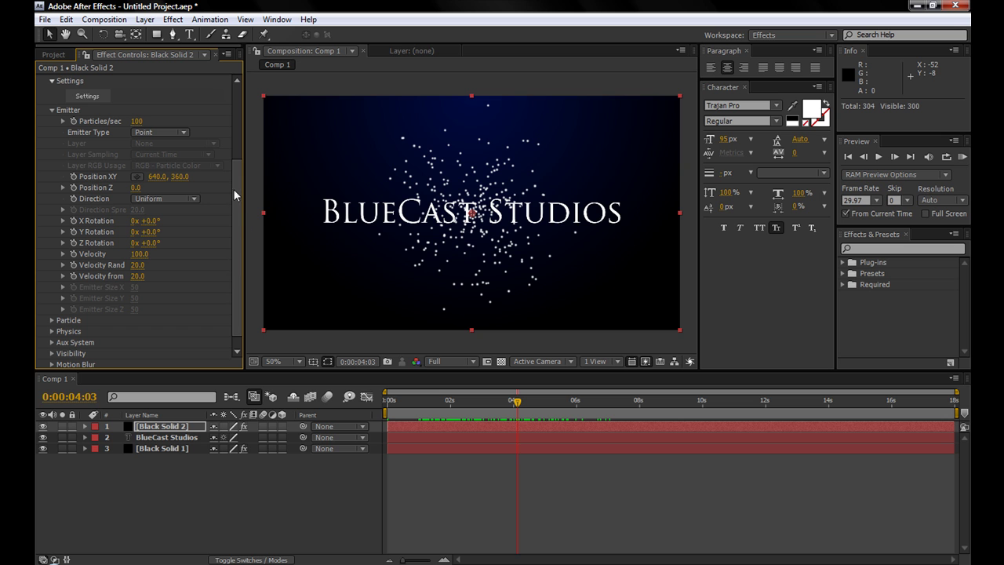
click(137, 122)
text(250)
key(Return)
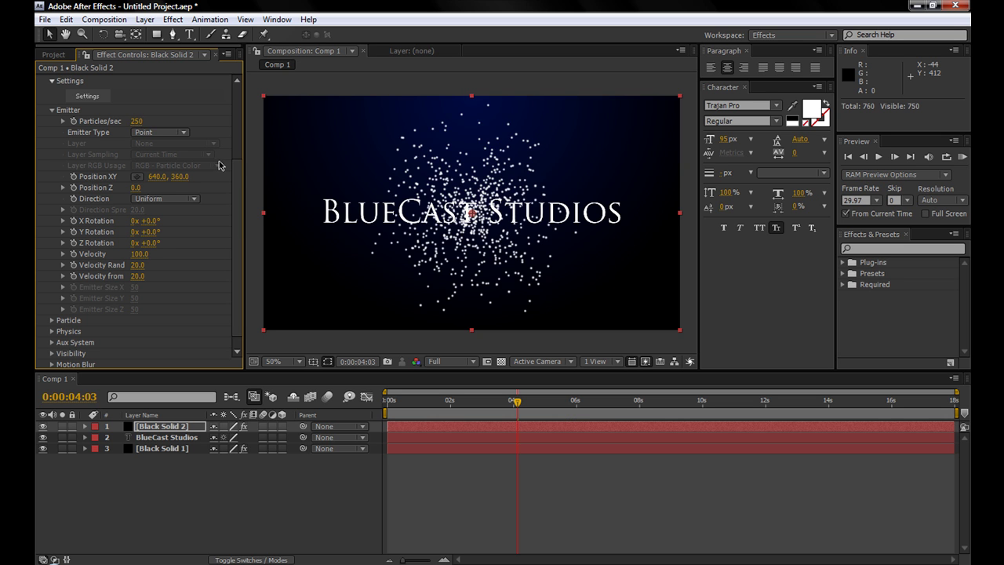
Set emitter Velocity to 40 and Velocity Random to 99.
drag(237, 167, 239, 188)
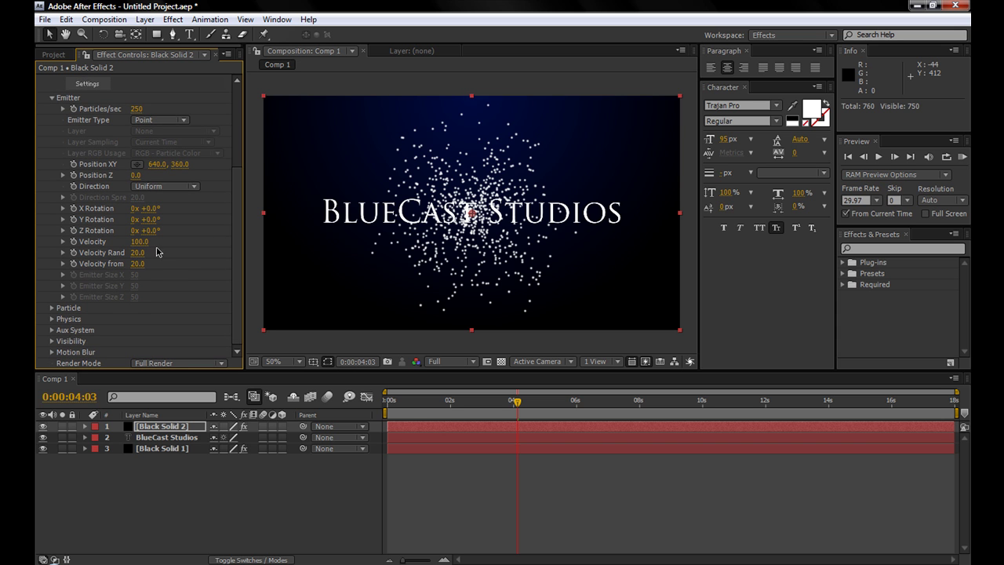
click(139, 242)
key(Return)
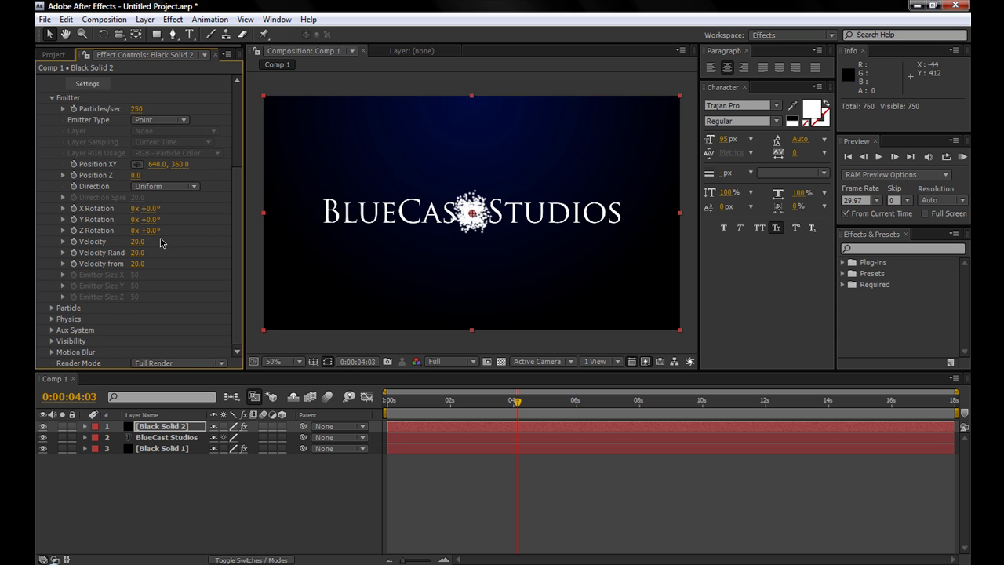
text(40)
key(Return)
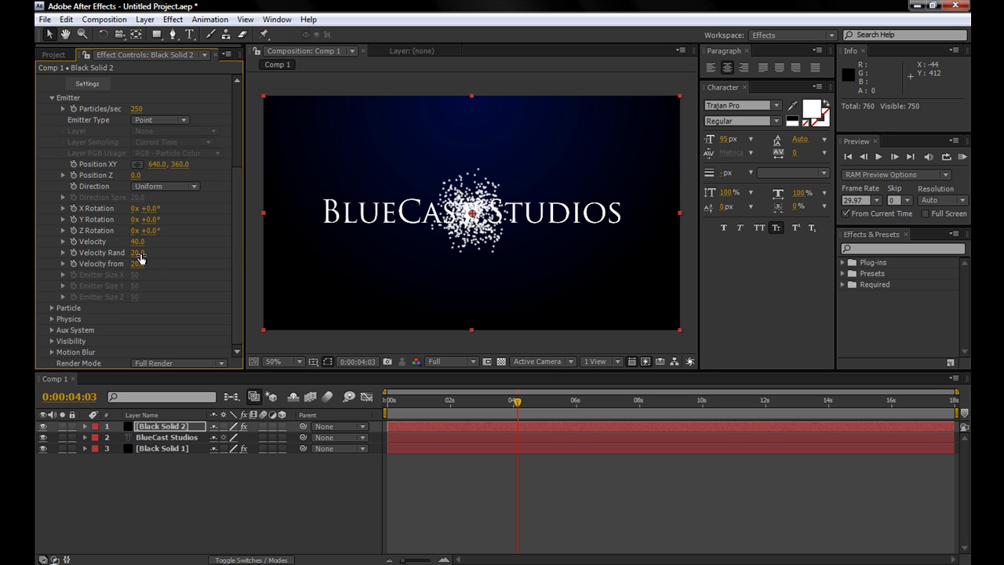
drag(138, 257, 201, 257)
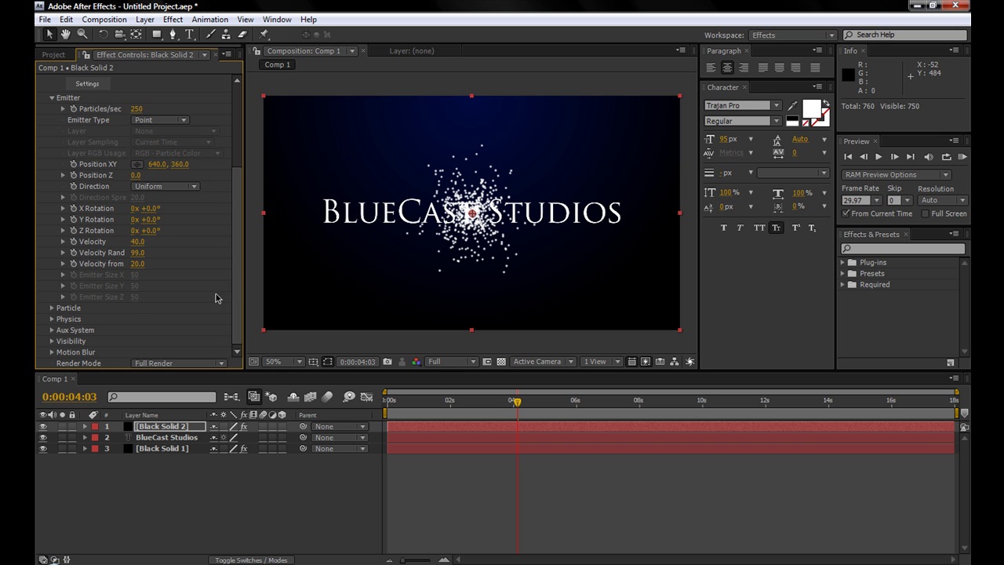
Set Particular's Physics Gravity to -70 so particles rise.
click(51, 318)
scroll(134, 249, down, 5)
scroll(238, 201, up, 3)
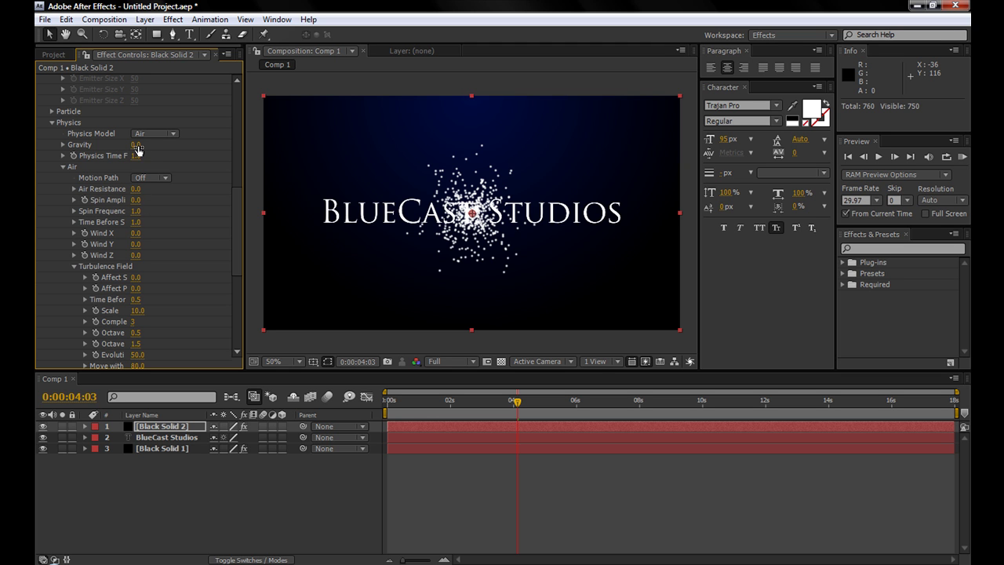
click(136, 146)
text(-70)
key(Return)
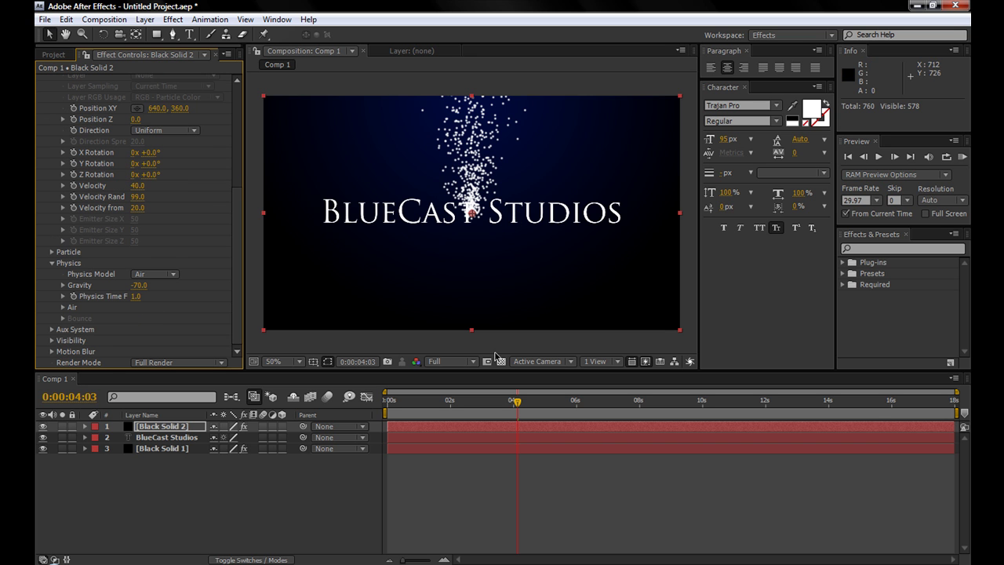
click(63, 309)
drag(239, 176, 230, 230)
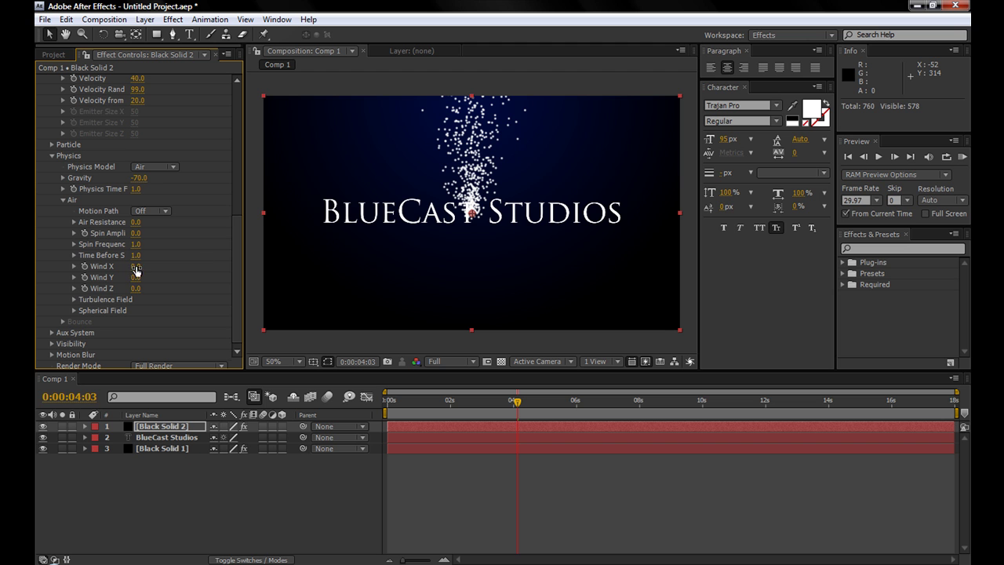
Scrub Air Wind X to -330 and move the time indicator back to about 0:00:01:09.
drag(136, 271, 102, 271)
click(73, 309)
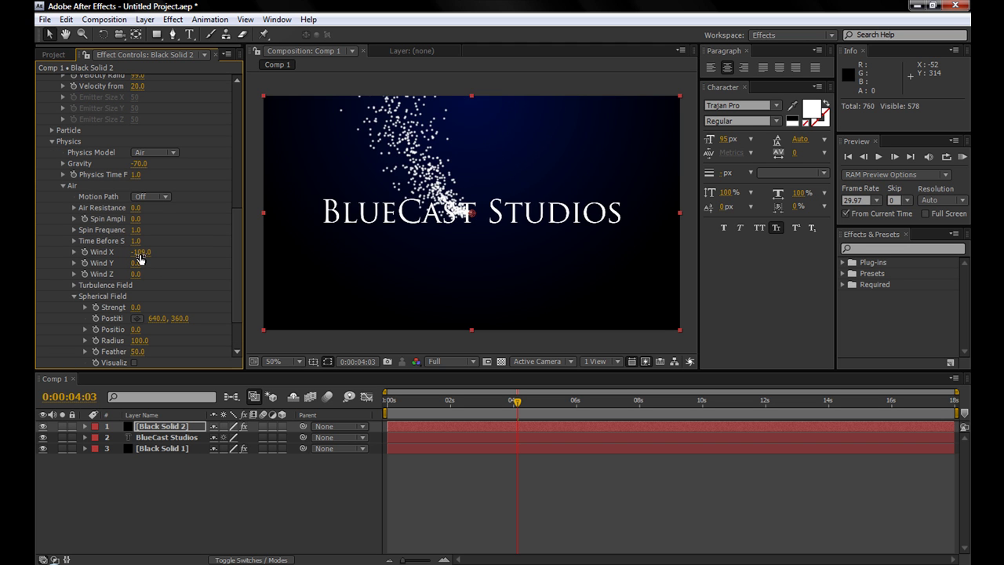
drag(140, 252, 66, 264)
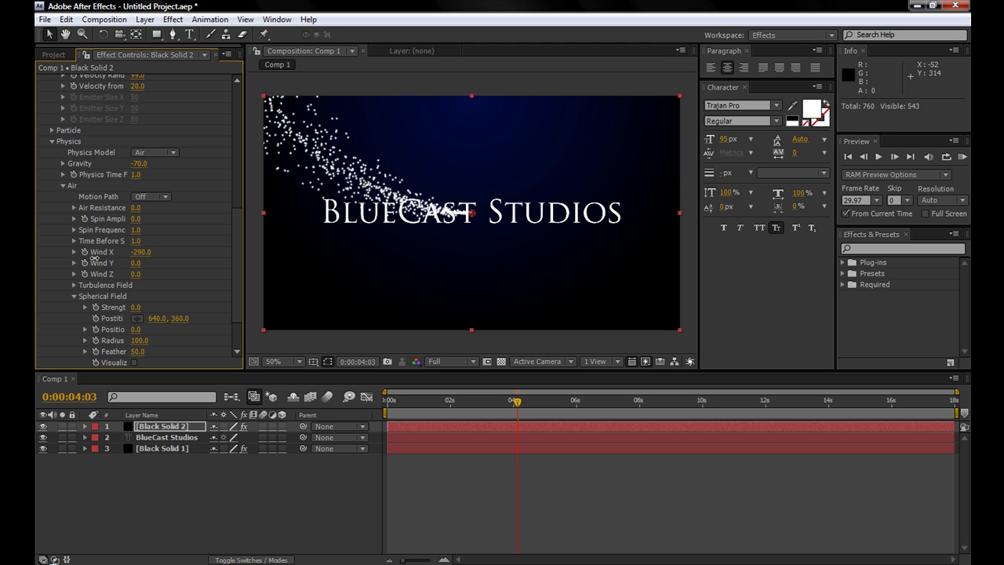
drag(76, 258, 87, 259)
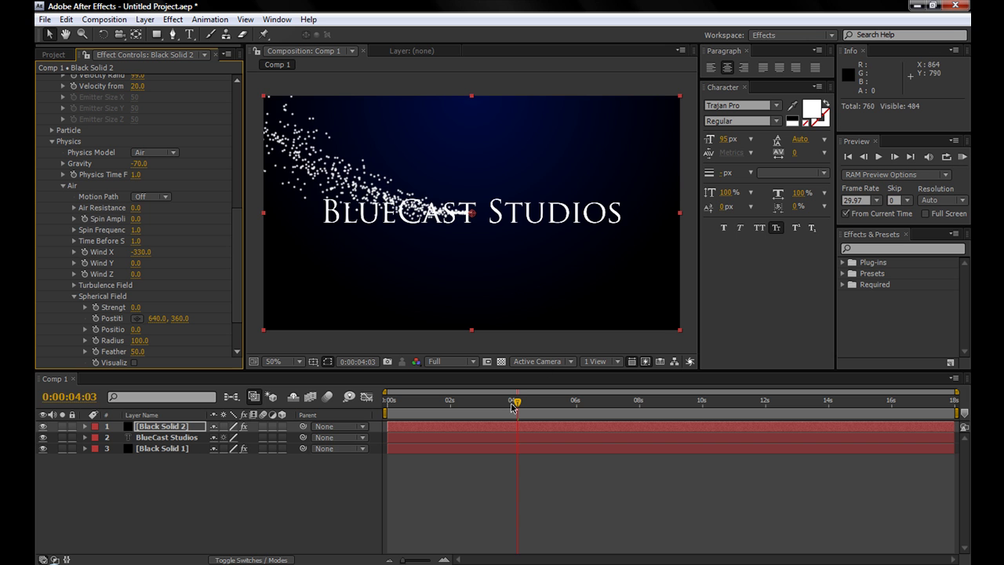
drag(514, 401, 430, 402)
Turn Particular's Motion Blur on.
scroll(234, 241, down, 3)
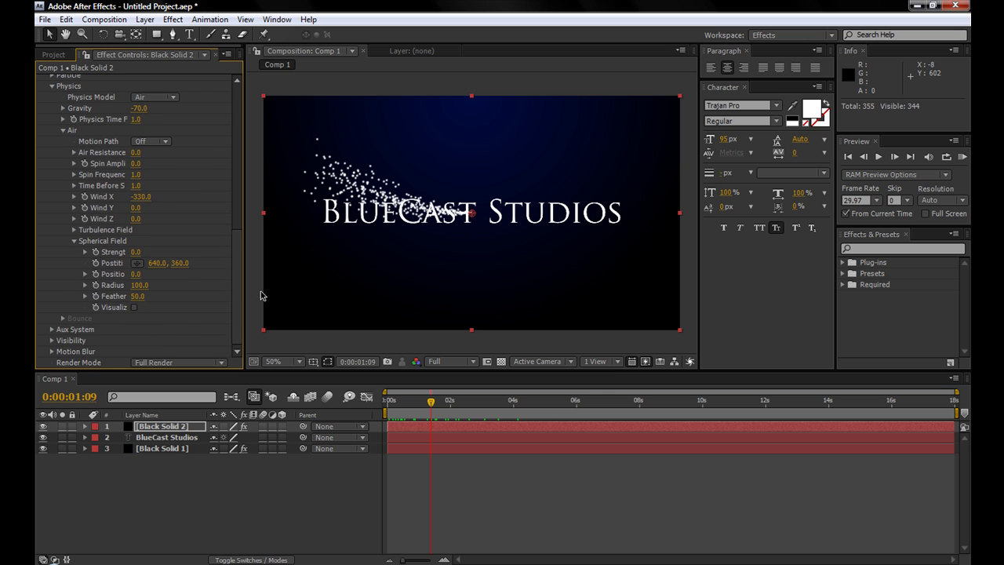
click(52, 351)
click(176, 304)
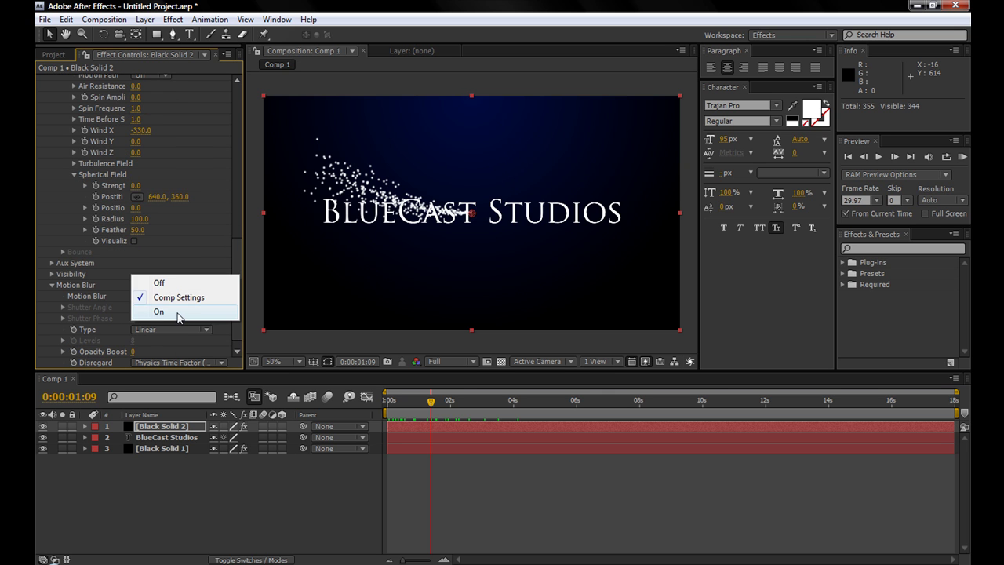
click(179, 309)
scroll(239, 254, down, 1)
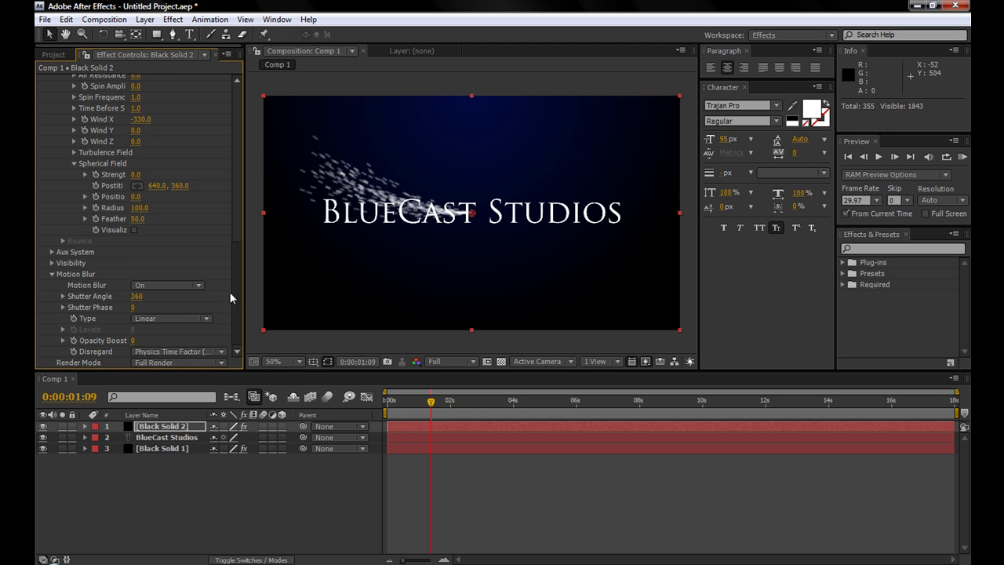
click(51, 276)
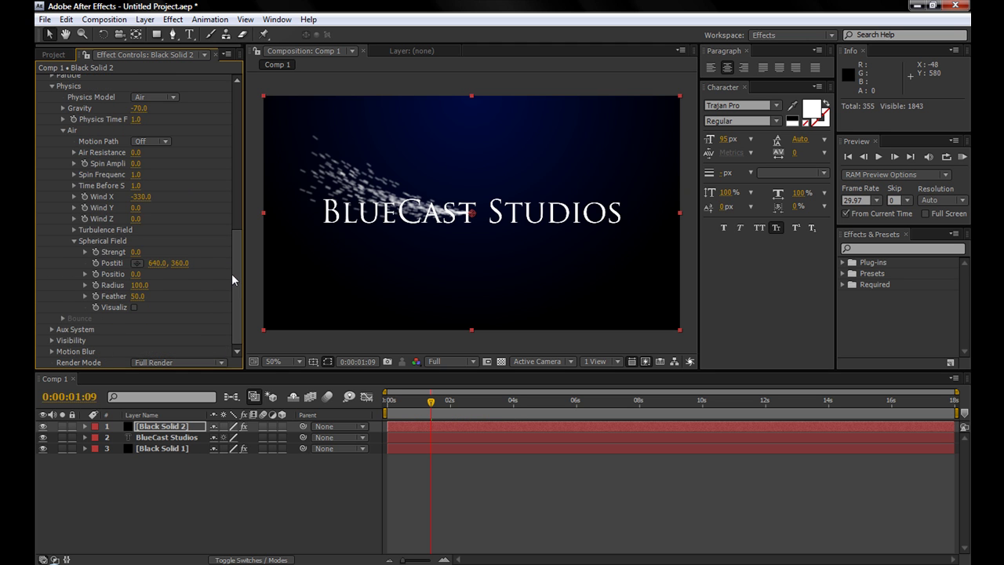
Change the Emitter Type from Point to Box and view the comp at 100%.
drag(233, 265, 229, 220)
scroll(227, 196, up, 10)
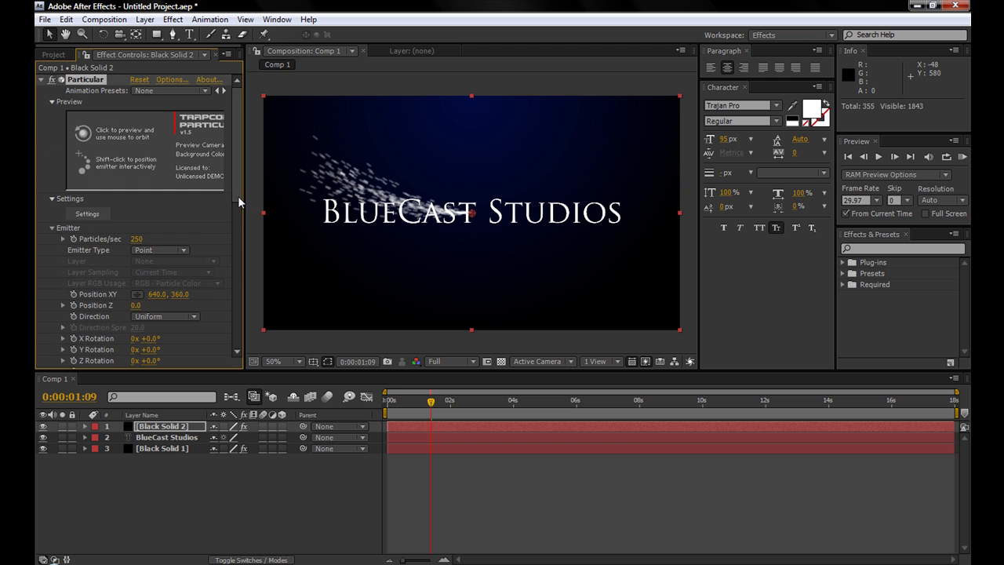
scroll(237, 200, down, 6)
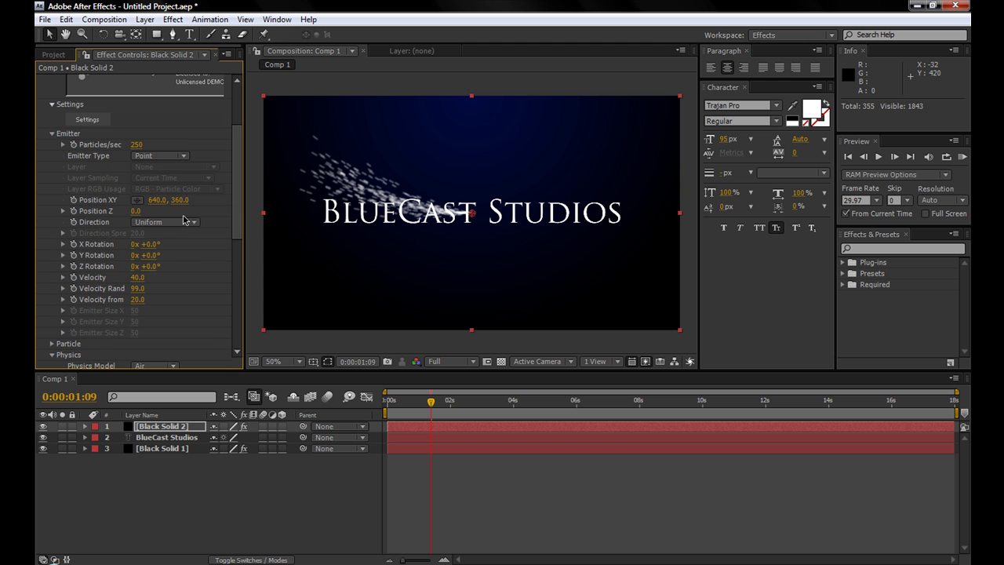
click(168, 156)
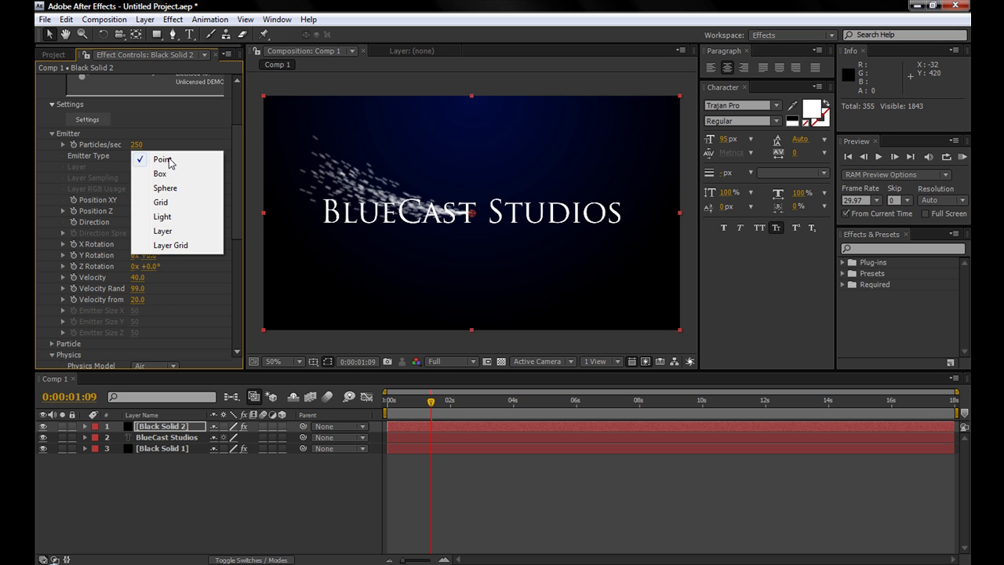
click(181, 171)
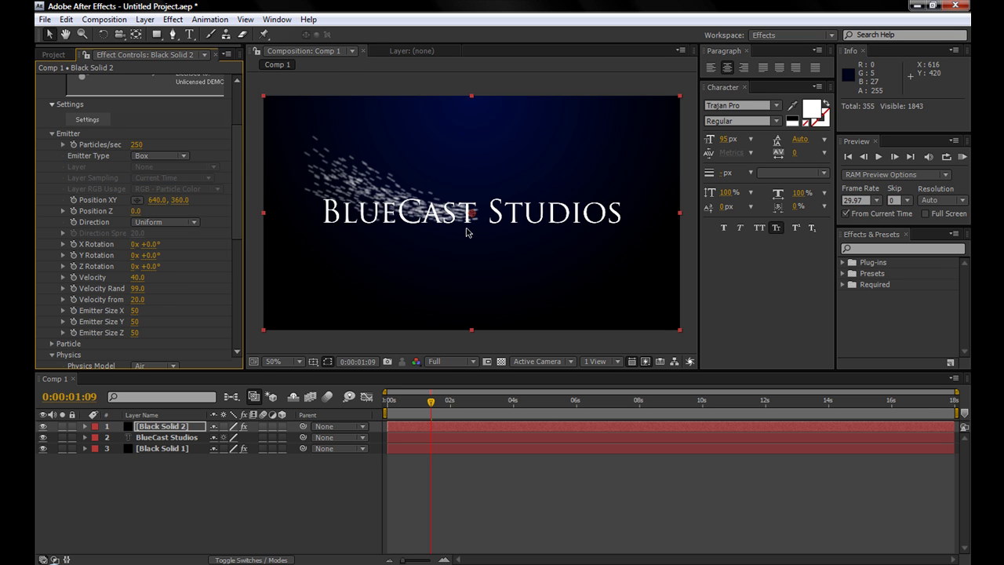
key(slash)
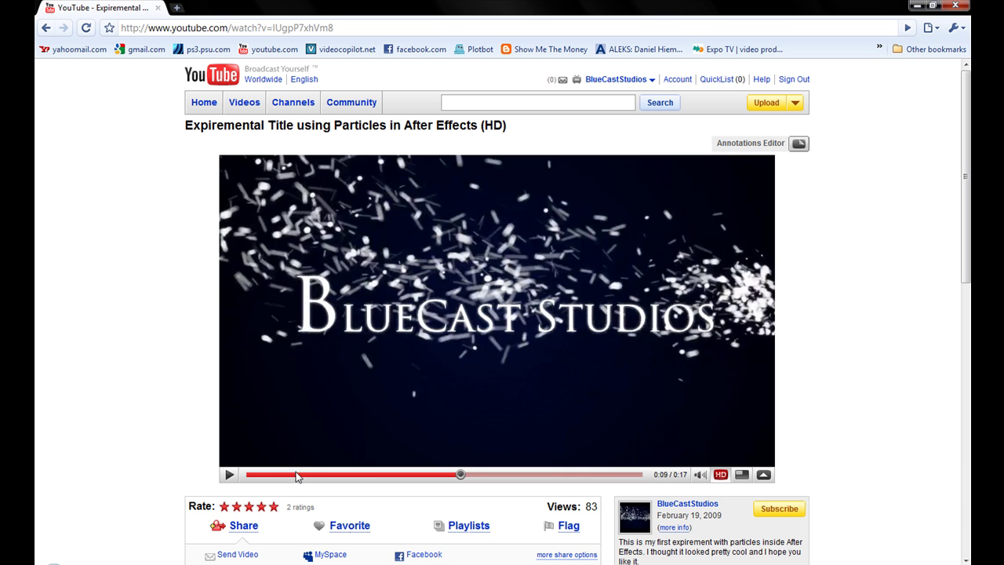
Replay the BlueCast Studios reference video from 0:00 and pause near 0:04.
click(297, 476)
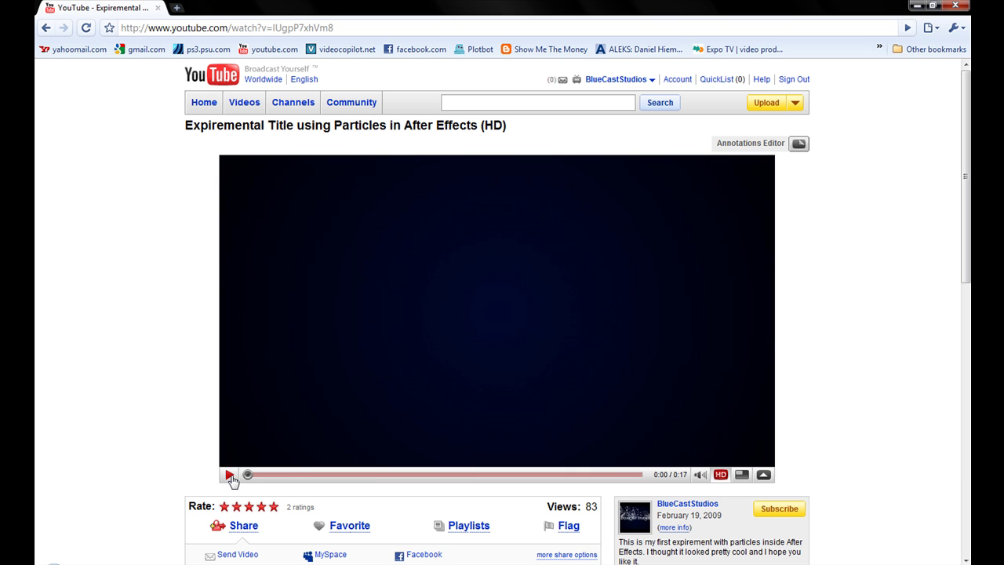
click(228, 474)
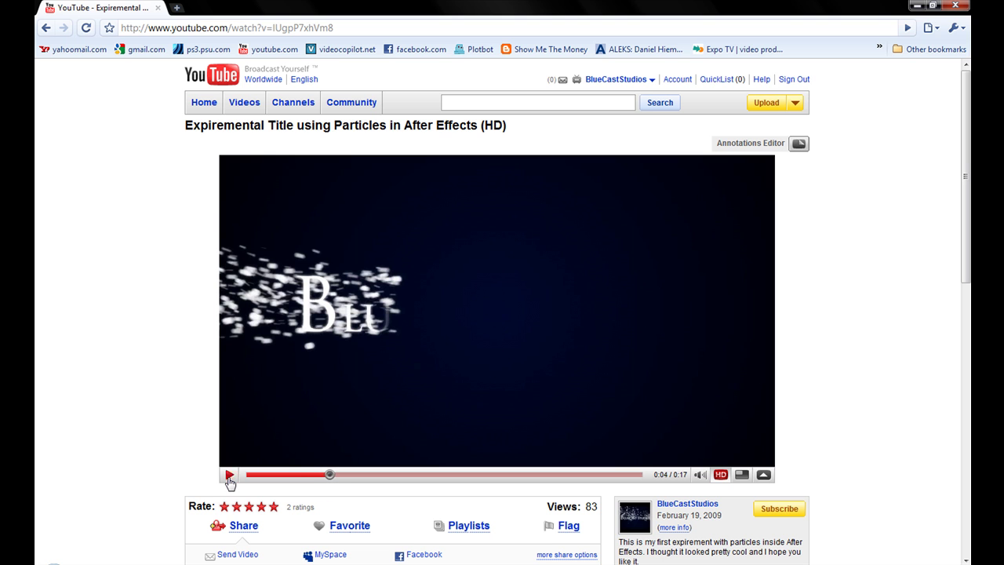
click(228, 477)
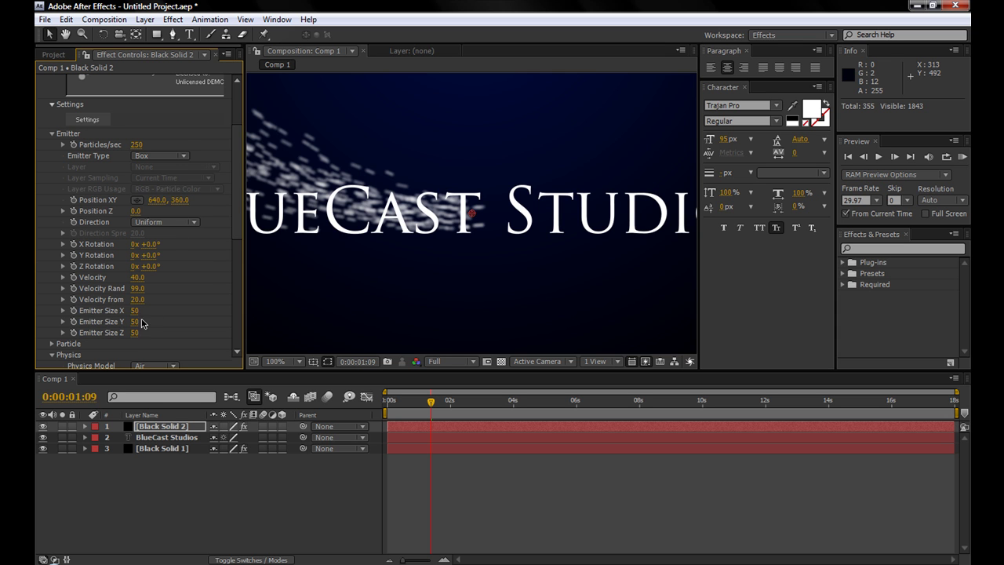
Set the box emitter size to X 0, Z 0 and Y 100.
click(135, 312)
text(0)
key(Return)
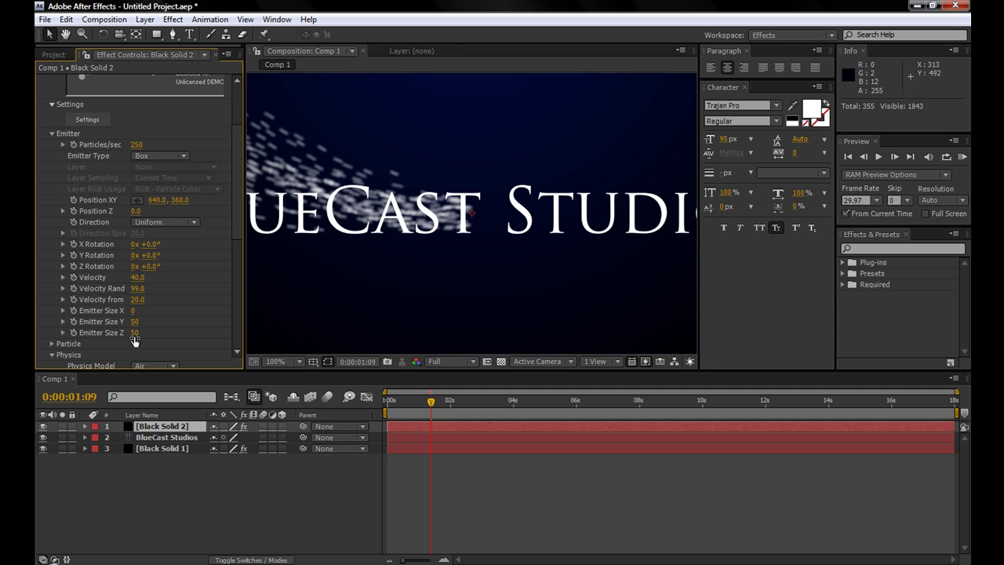
click(136, 333)
text(0)
key(Return)
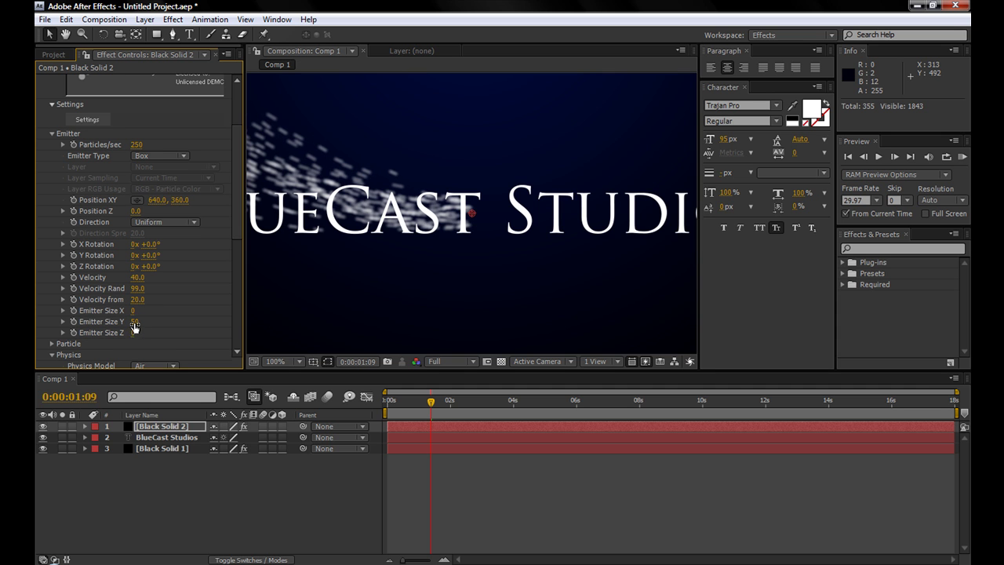
drag(134, 328, 175, 330)
Scrub back and preview the particle stream to 0:00:01:04.
scroll(424, 224, down, 2)
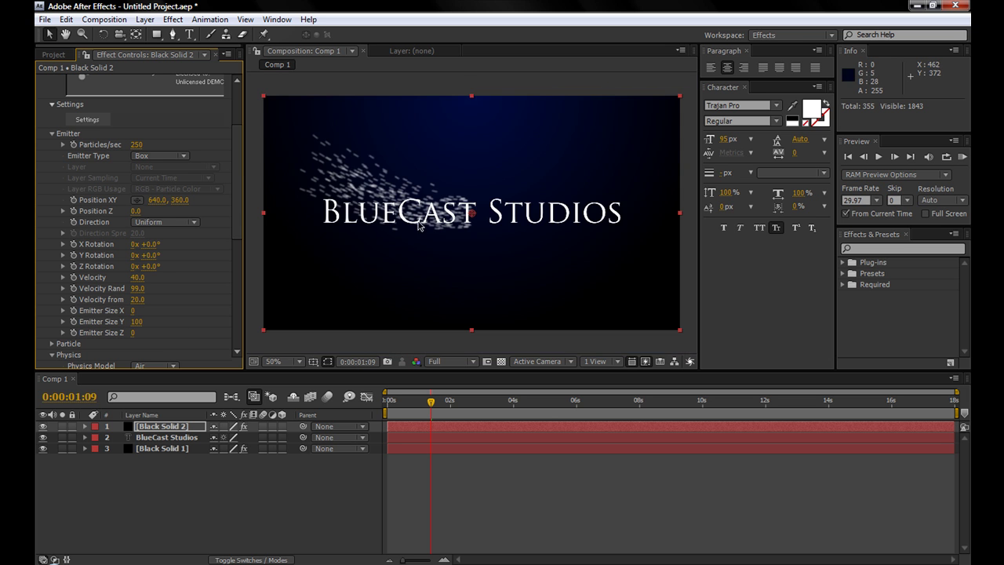
scroll(437, 225, up, 2)
drag(430, 401, 396, 402)
key(space)
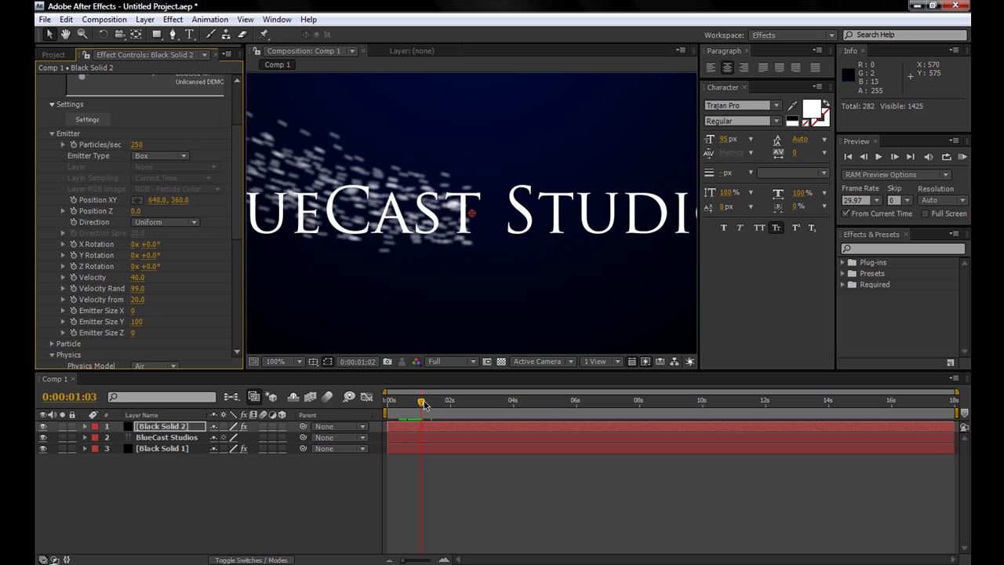
drag(235, 232, 233, 252)
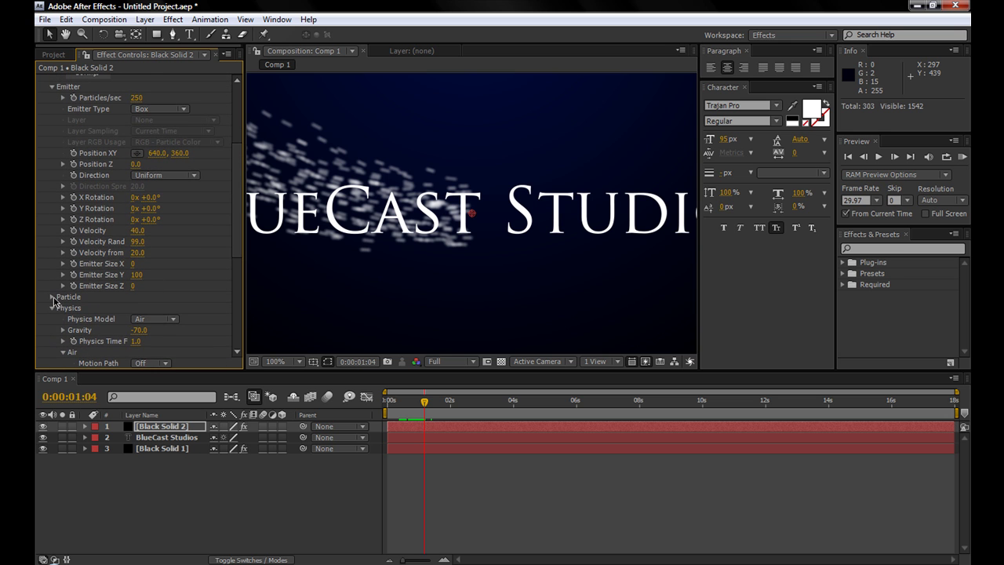
In the Particle group, enter Size 5 and scrub Size Random up to 59%.
click(52, 297)
scroll(234, 227, down, 3)
click(136, 206)
text(5)
key(Return)
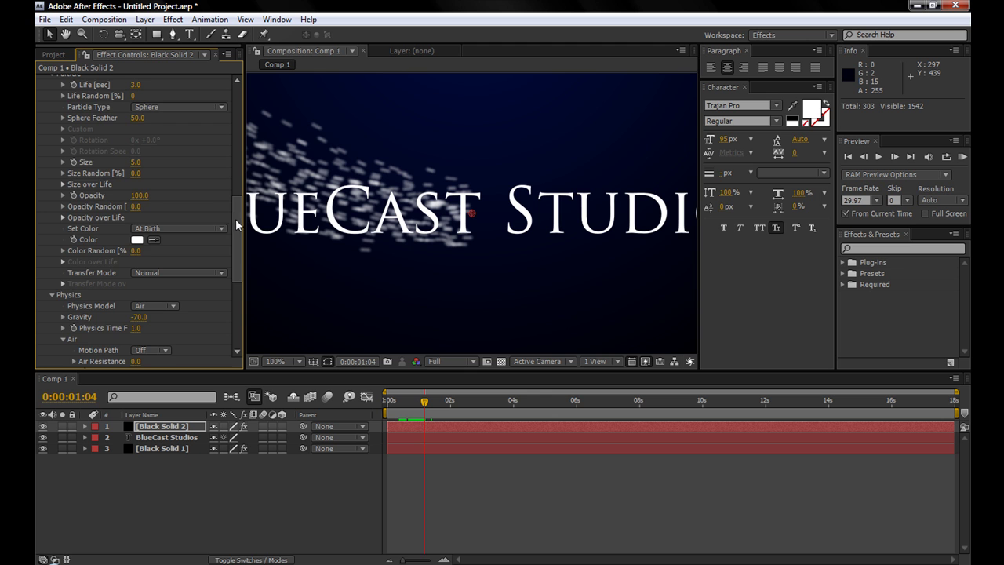
scroll(232, 211, up, 3)
drag(136, 204, 190, 206)
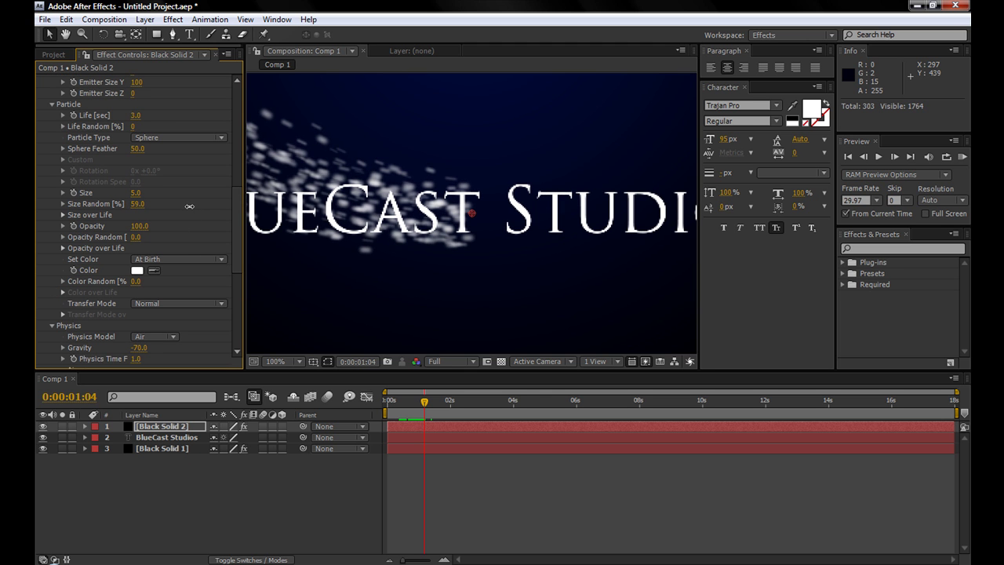
scroll(382, 235, down, 2)
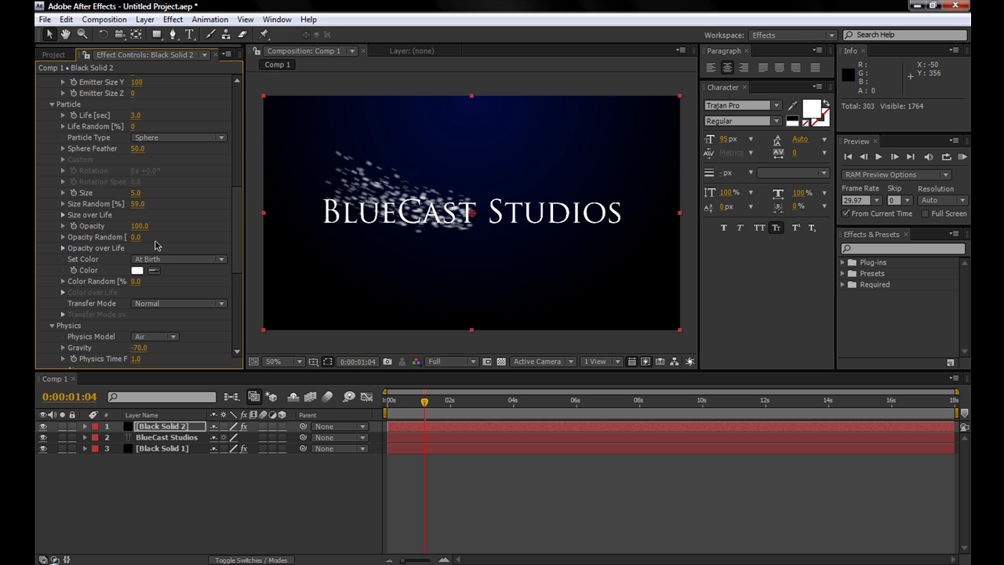
Expand Size over Life, widen Effect Controls for a tapering curve, and view particles at 0:00:01:19.
click(62, 217)
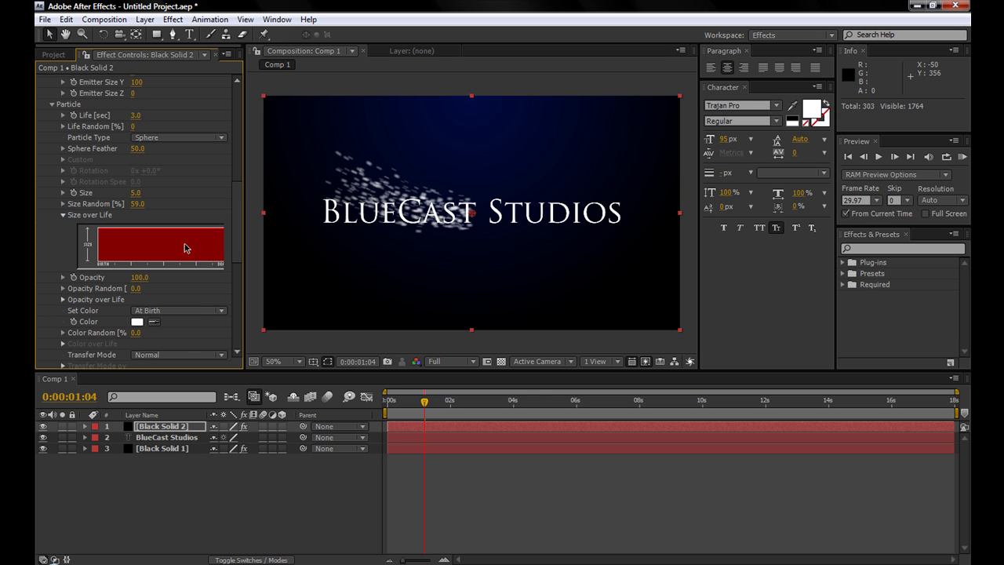
drag(242, 349, 290, 348)
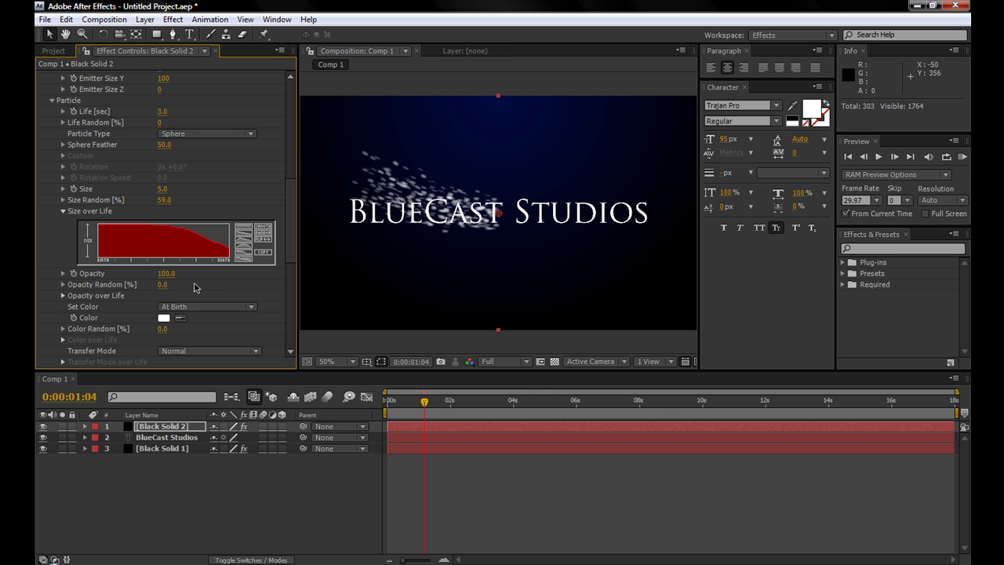
drag(424, 400, 444, 401)
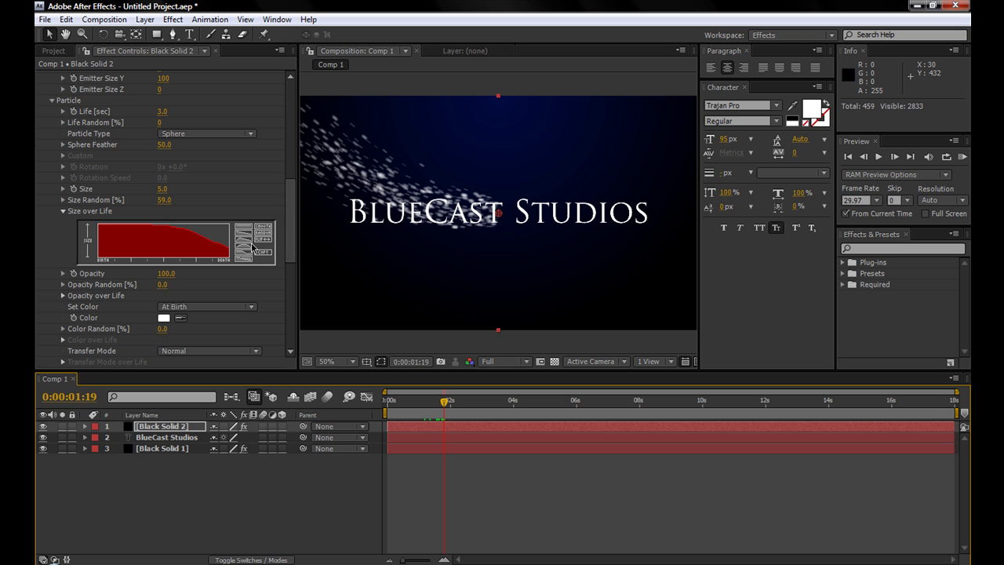
Collapse Size over Life, set particle colour to Over Life, and apply a Color over Life gradient preset.
click(63, 211)
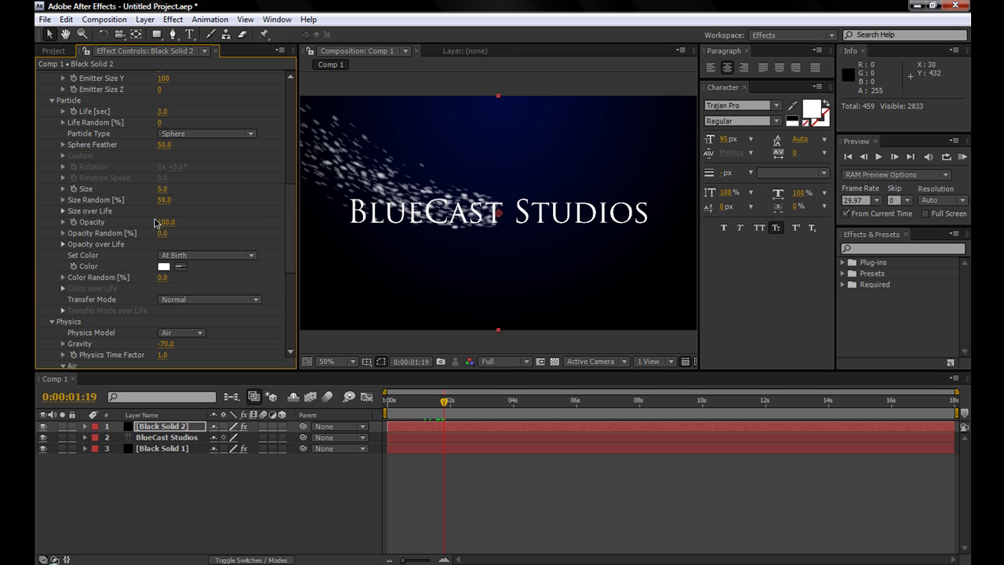
drag(291, 207, 291, 227)
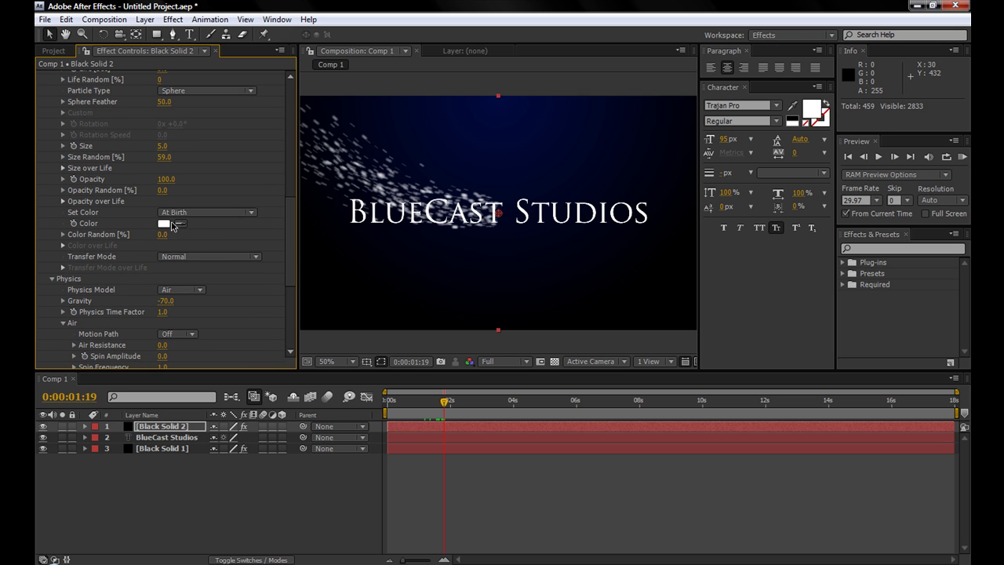
click(180, 212)
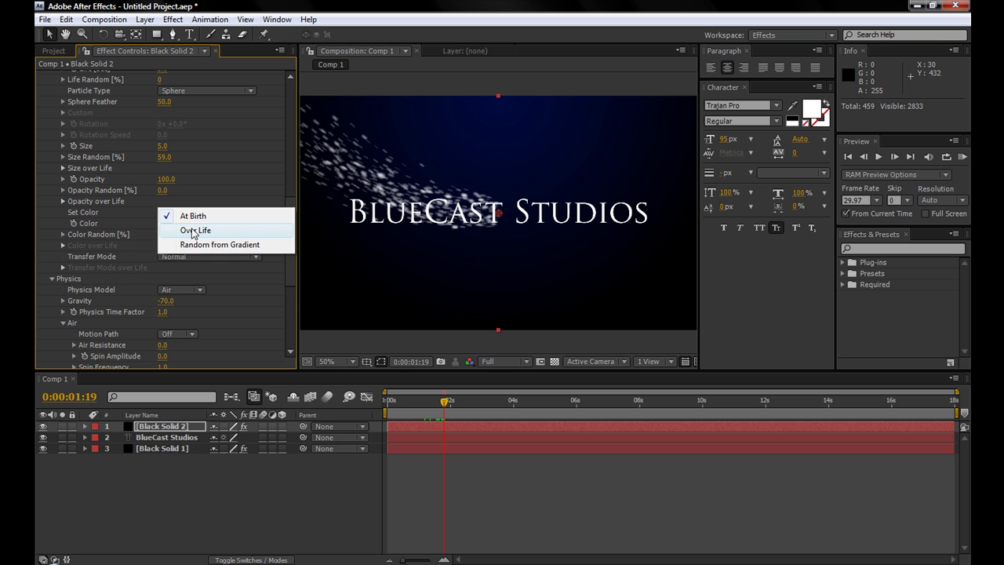
click(192, 230)
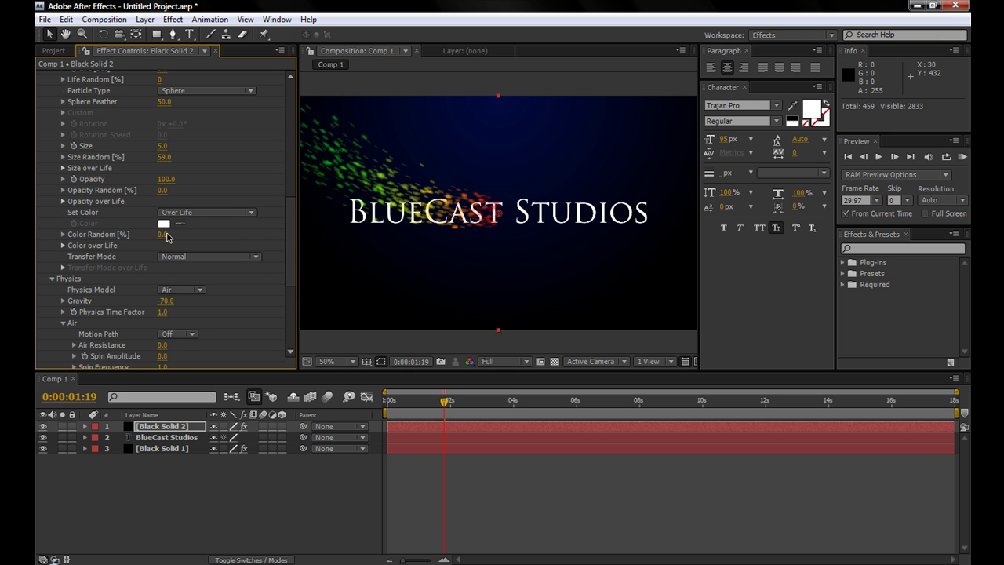
click(63, 235)
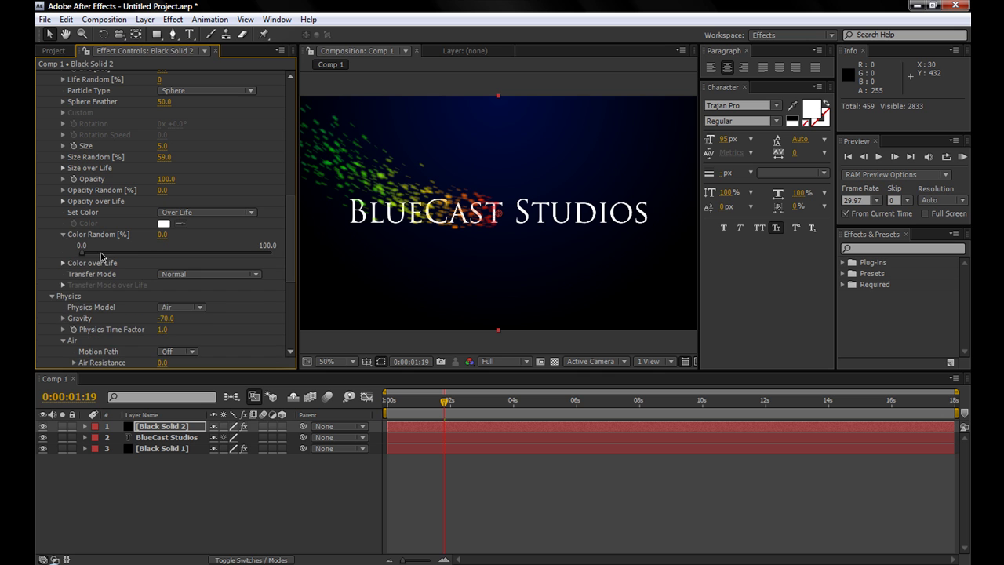
click(63, 234)
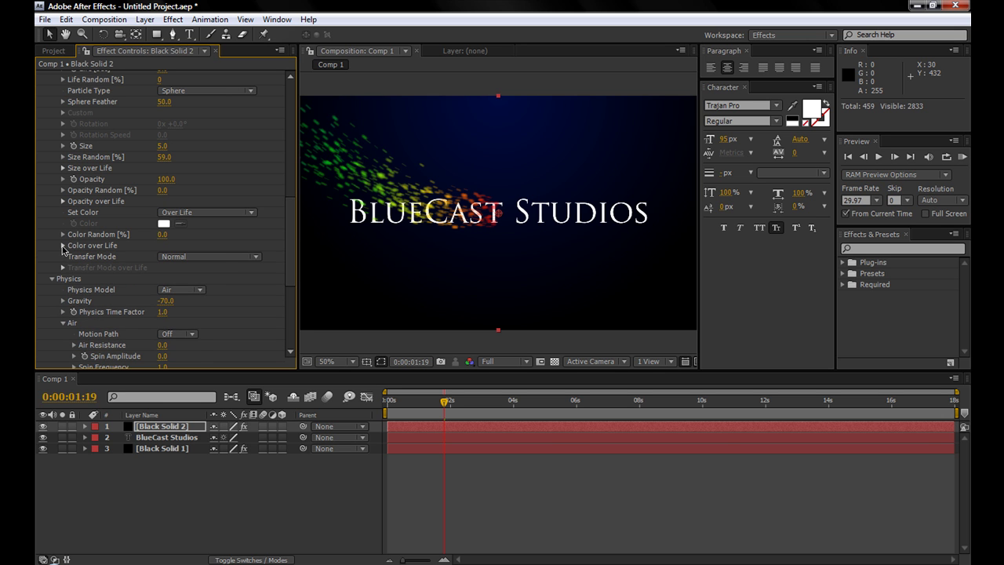
click(63, 245)
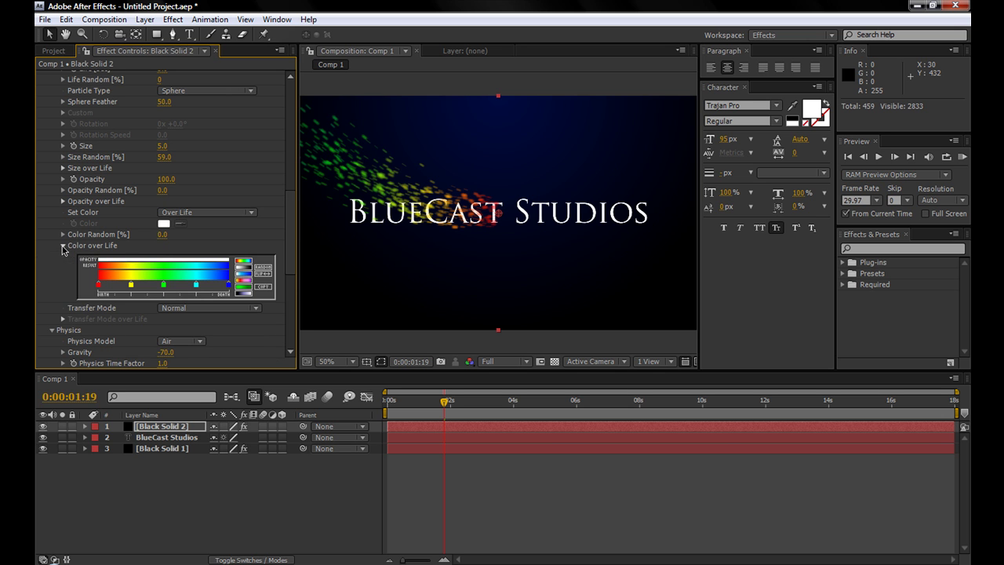
click(247, 289)
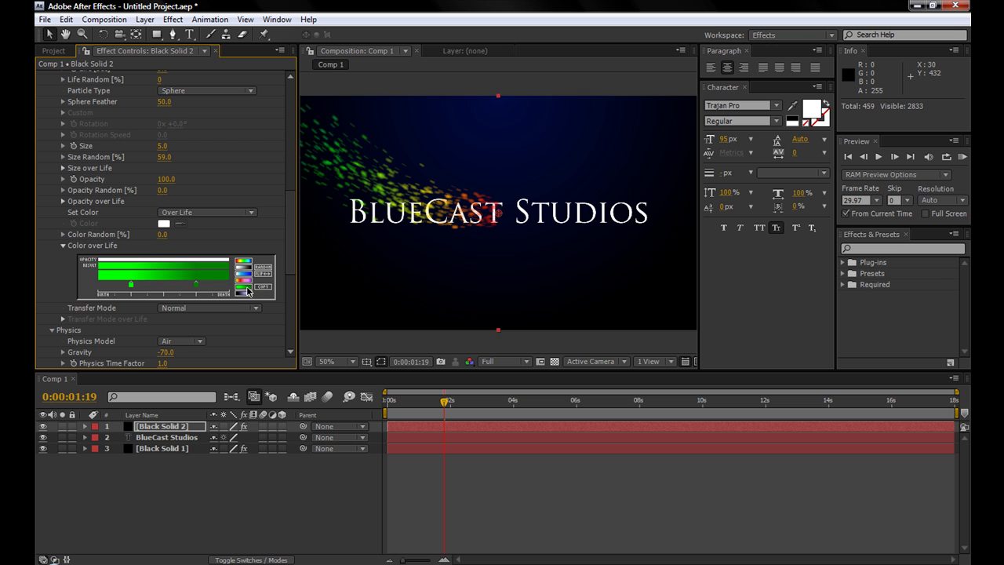
Make the gradient run from a white first stop to a dark blue second stop, checking at 0:00:01:14.
double_click(131, 287)
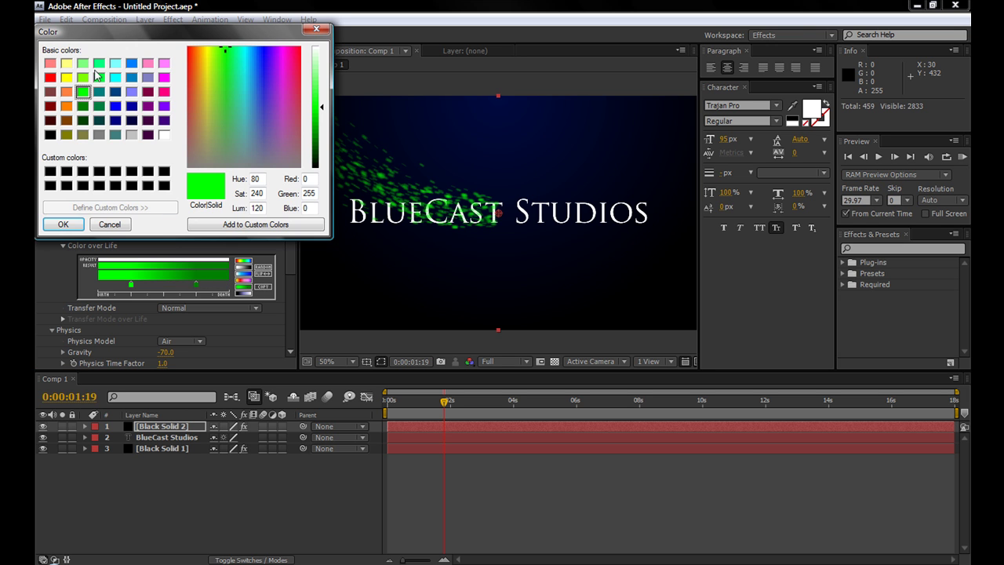
click(164, 134)
click(63, 224)
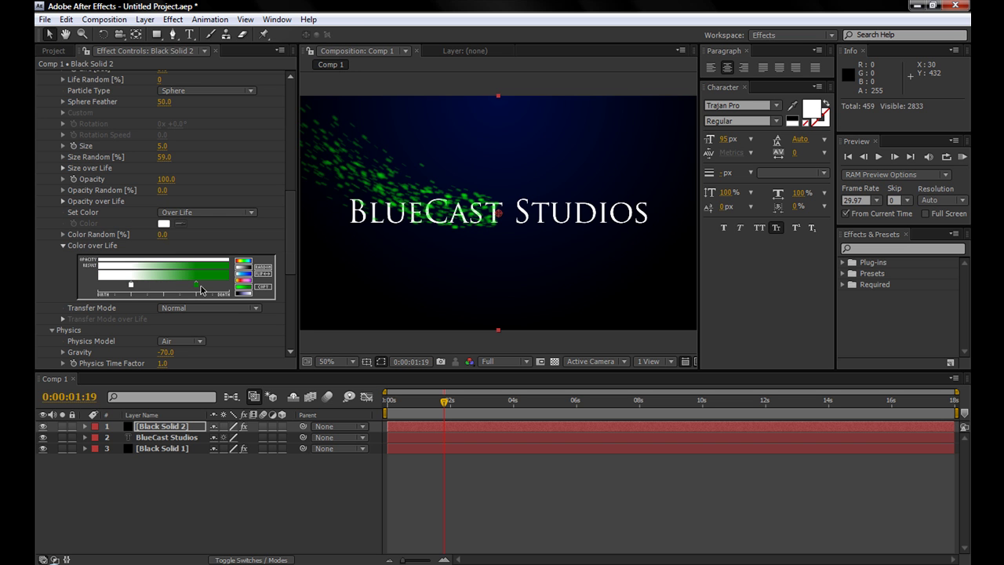
double_click(197, 285)
click(258, 51)
drag(323, 138, 323, 151)
click(76, 228)
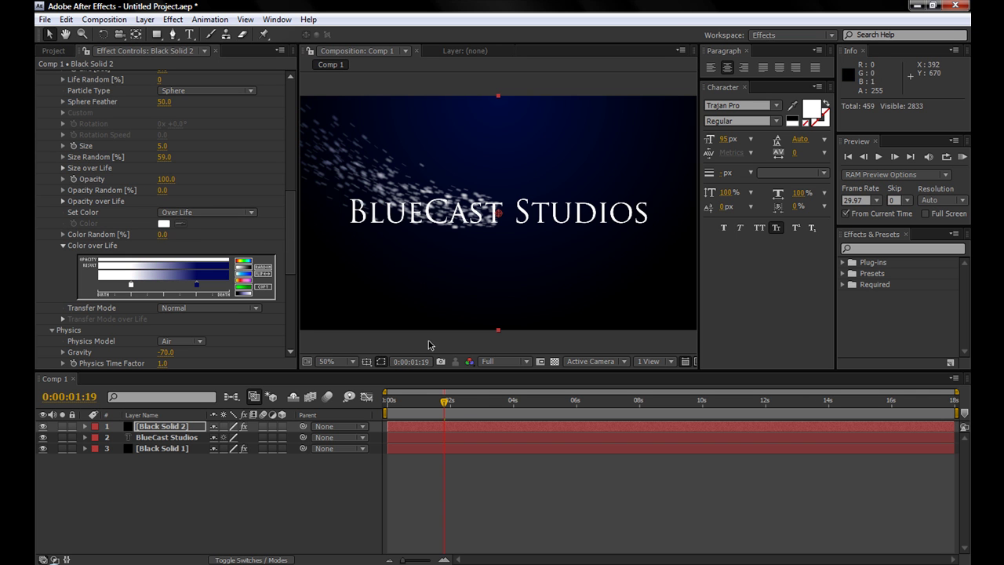
click(444, 401)
mouse_move(443, 404)
mouse_down()
mouse_move(473, 404)
mouse_move(444, 403)
mouse_up()
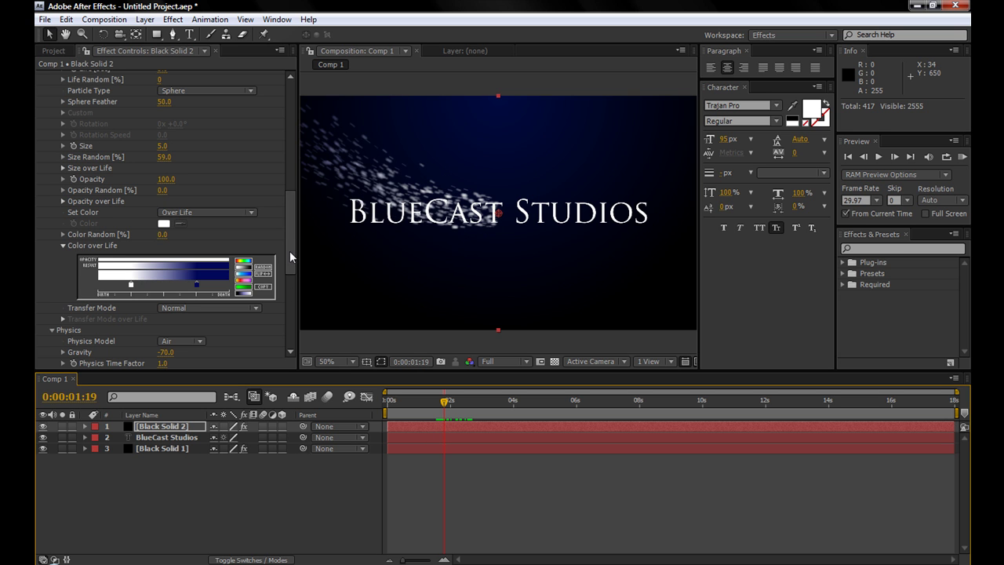
drag(290, 251, 291, 208)
Collapse Color over Life and lower Sphere Feather from 21 down to 10.
click(63, 129)
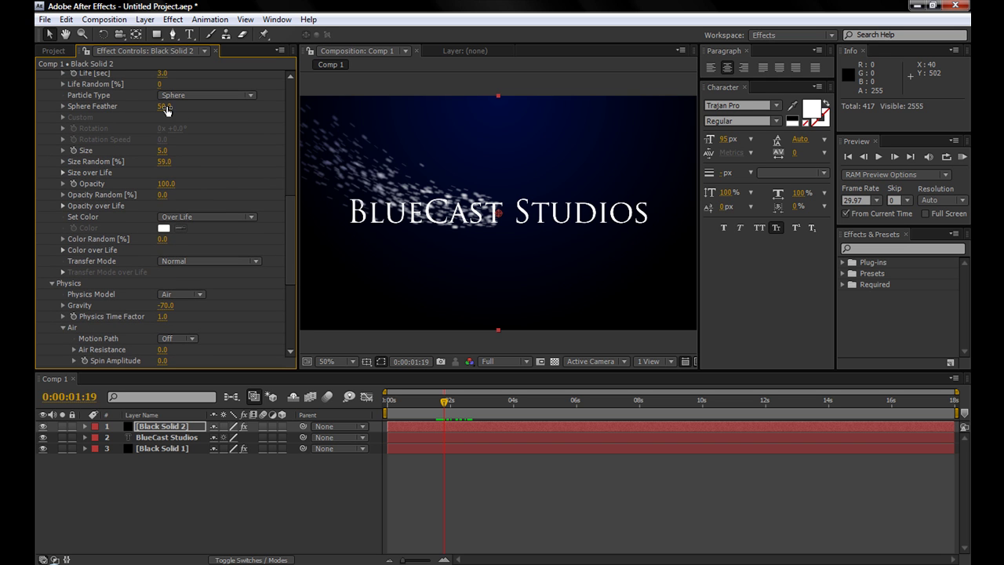
drag(166, 105, 147, 106)
key(period)
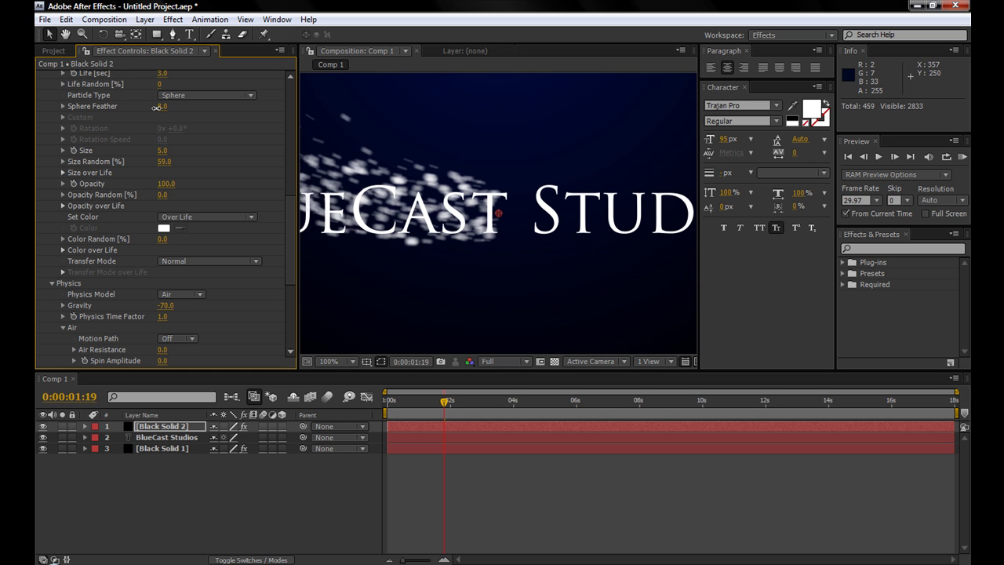
drag(157, 108, 161, 110)
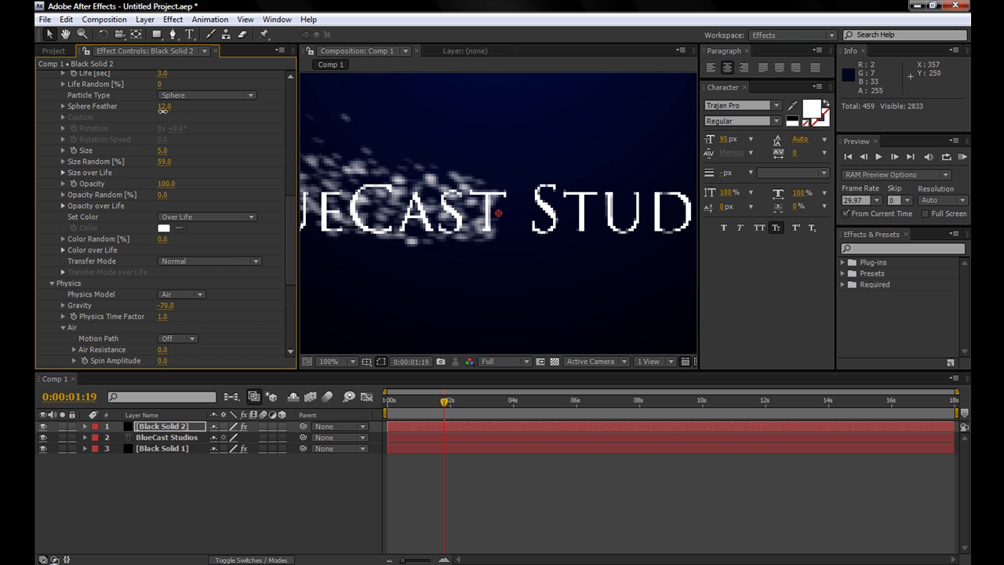
scroll(484, 186, down, 2)
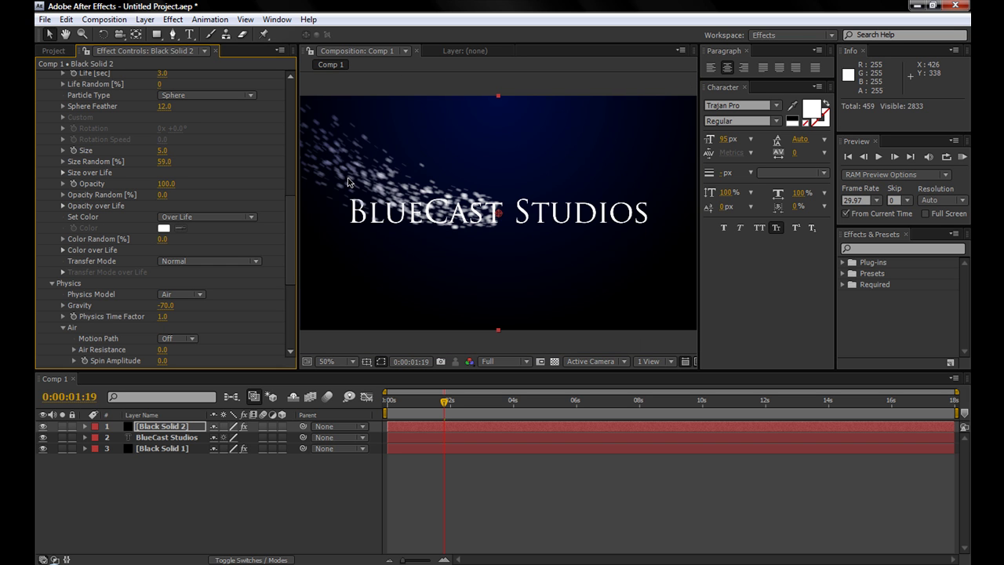
click(164, 105)
key(Return)
scroll(417, 203, up, 1)
scroll(422, 230, down, 1)
drag(288, 245, 279, 296)
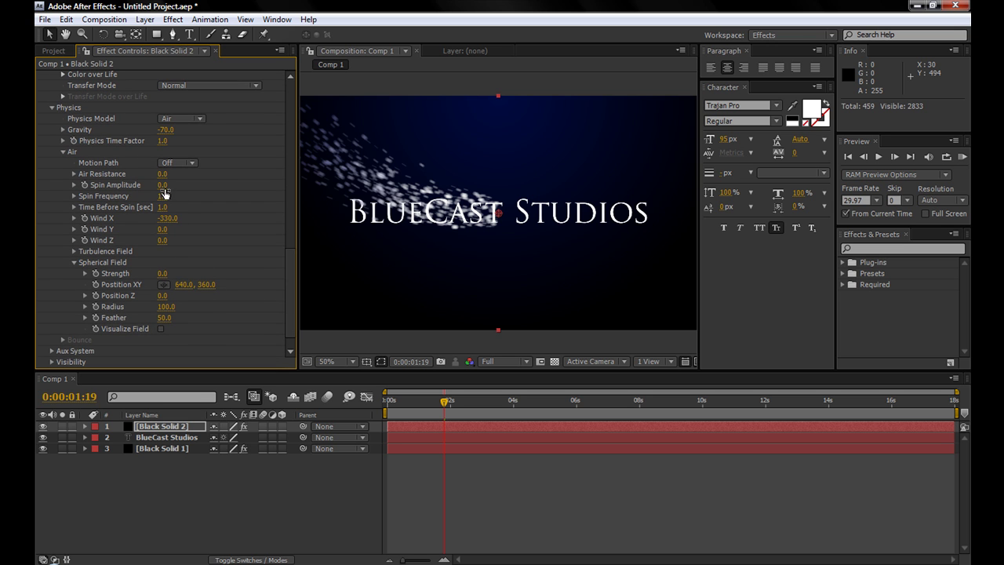
Raise the Air Spin Amplitude to 43.
drag(164, 189, 188, 193)
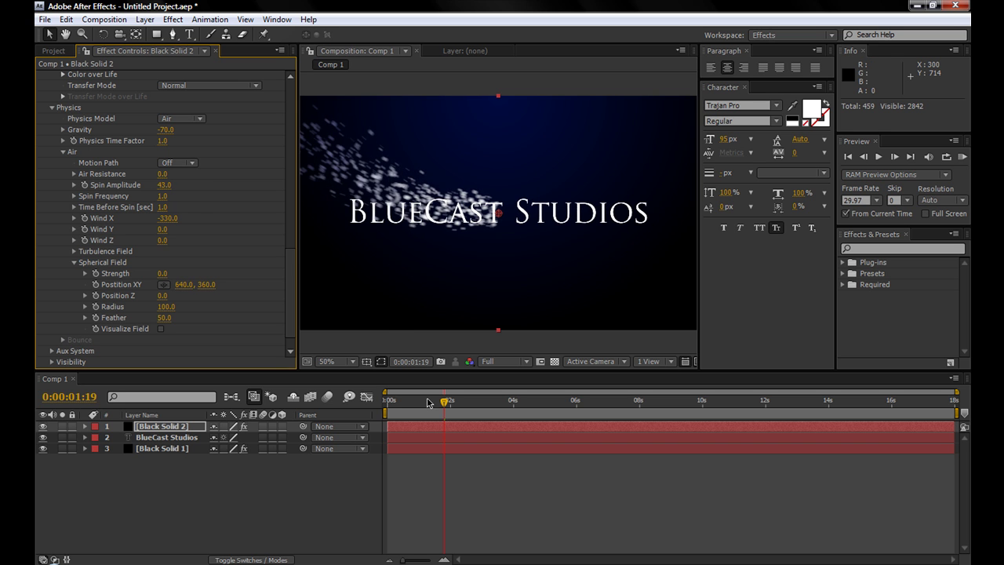
drag(444, 402, 479, 403)
drag(291, 262, 288, 273)
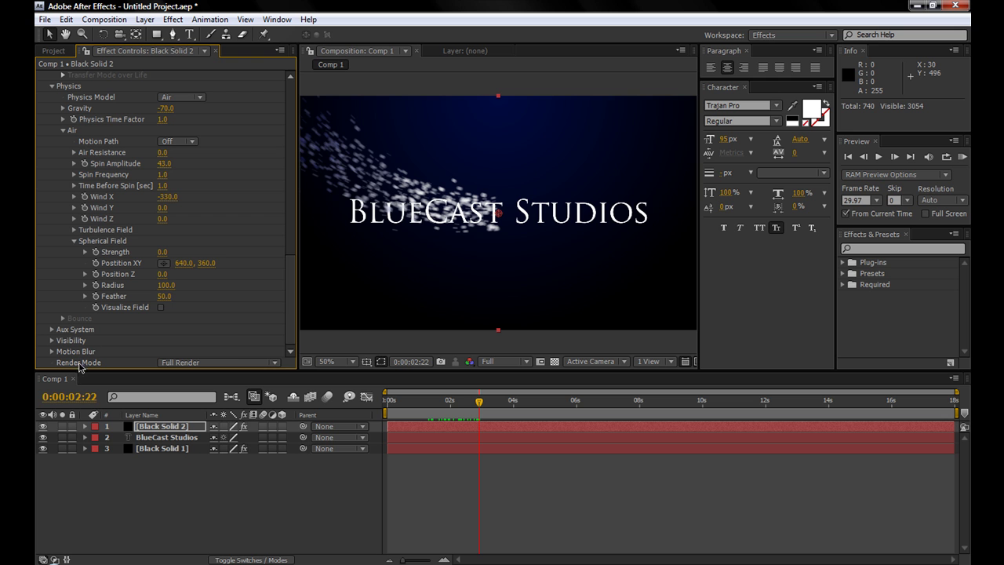
Keep Render Mode at Full Render and narrow Effect Controls to enlarge the composition view.
click(239, 361)
click(289, 296)
drag(290, 292, 288, 229)
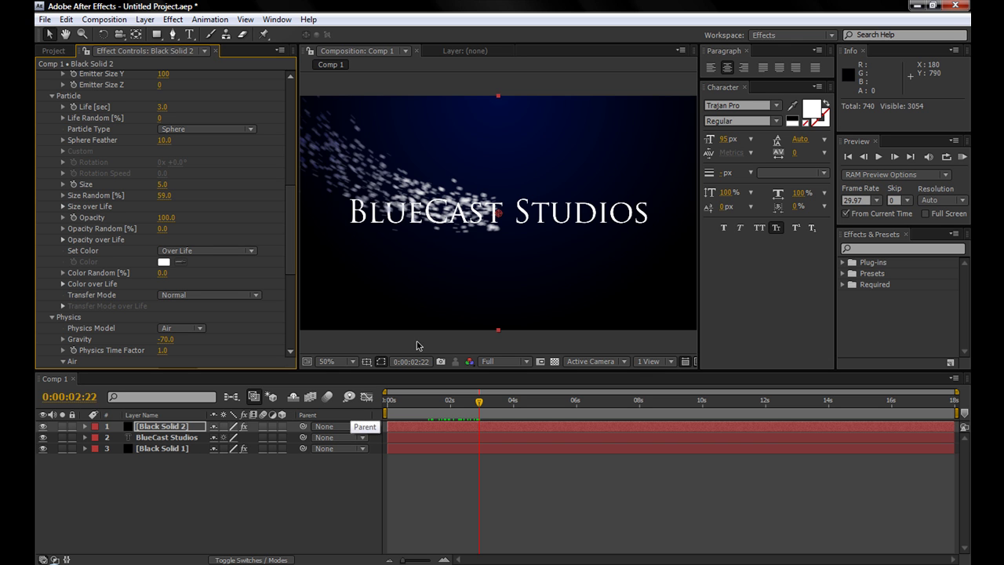
drag(297, 225, 241, 233)
Preview the particles, then start a Position XY keyframe at 0s and reveal it with U.
drag(471, 403, 383, 403)
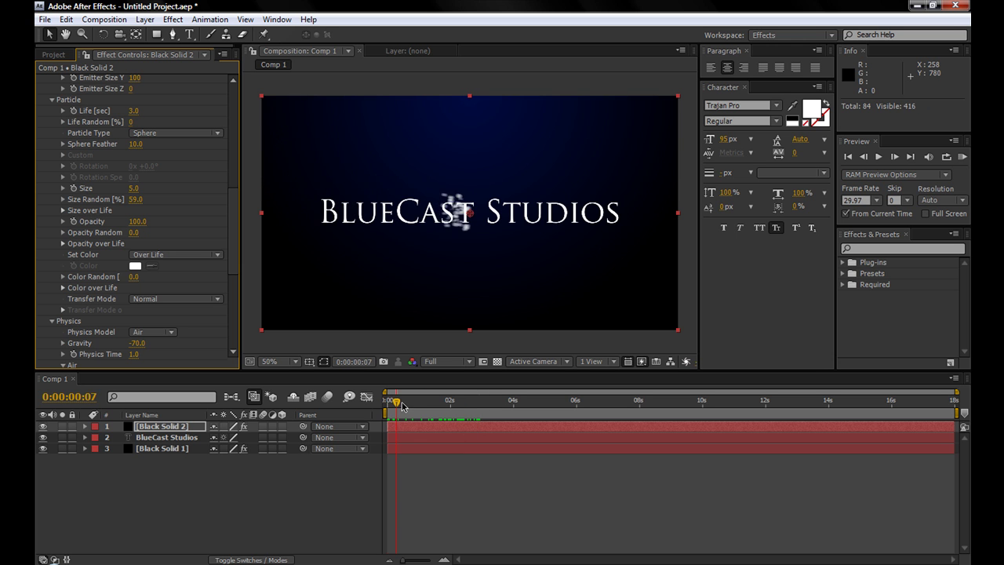
drag(401, 405, 439, 404)
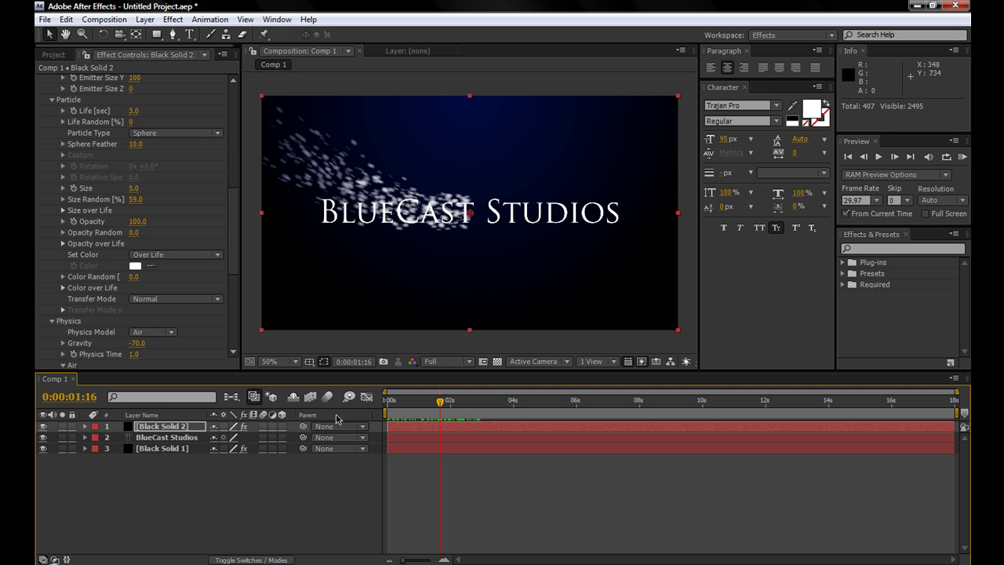
drag(435, 403, 352, 404)
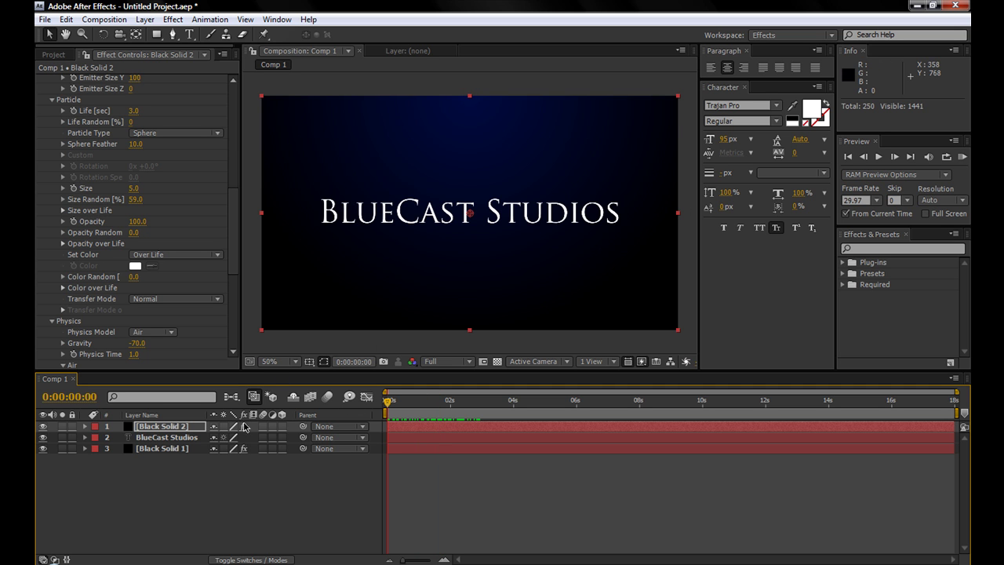
click(173, 429)
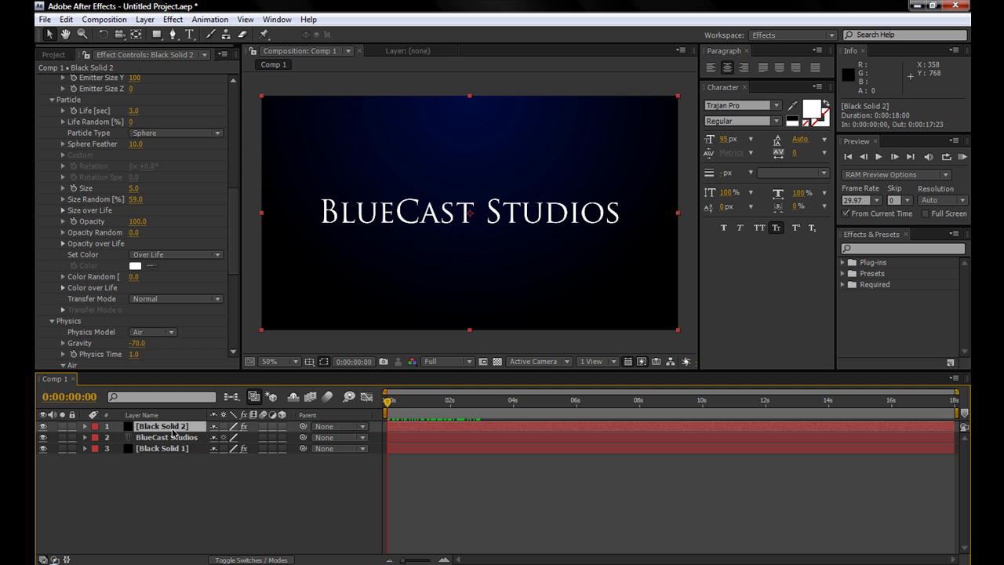
drag(234, 241, 229, 118)
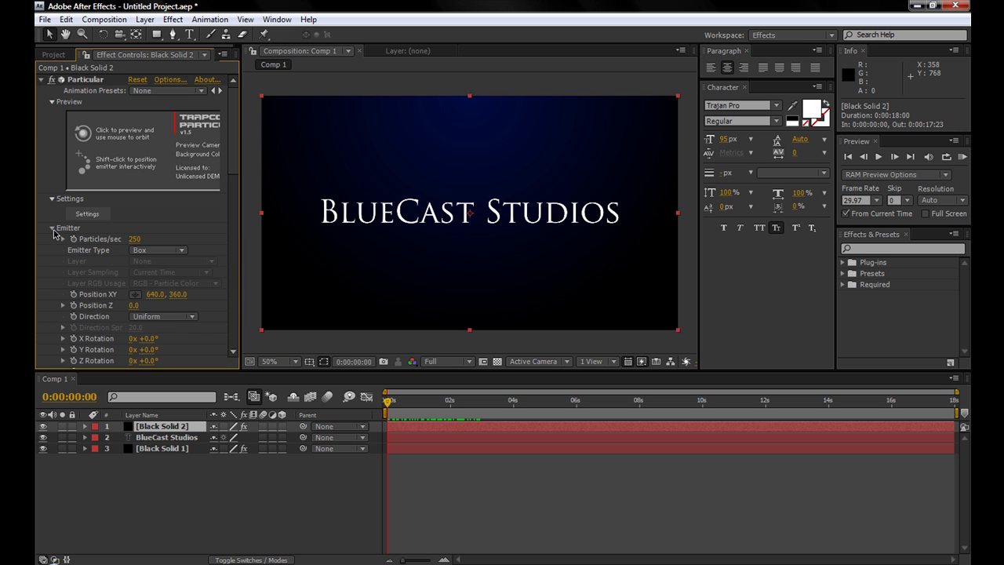
click(73, 296)
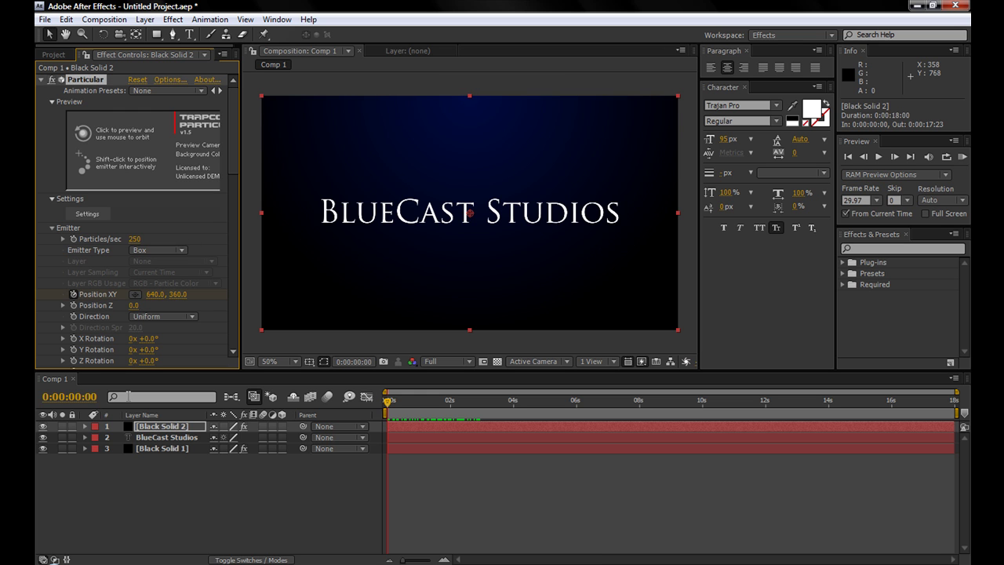
click(172, 427)
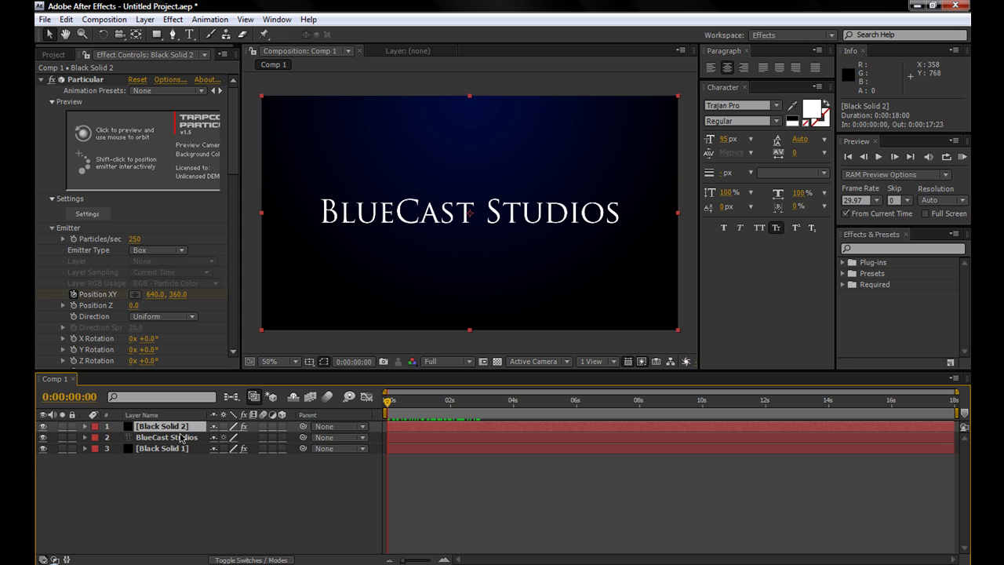
key(u)
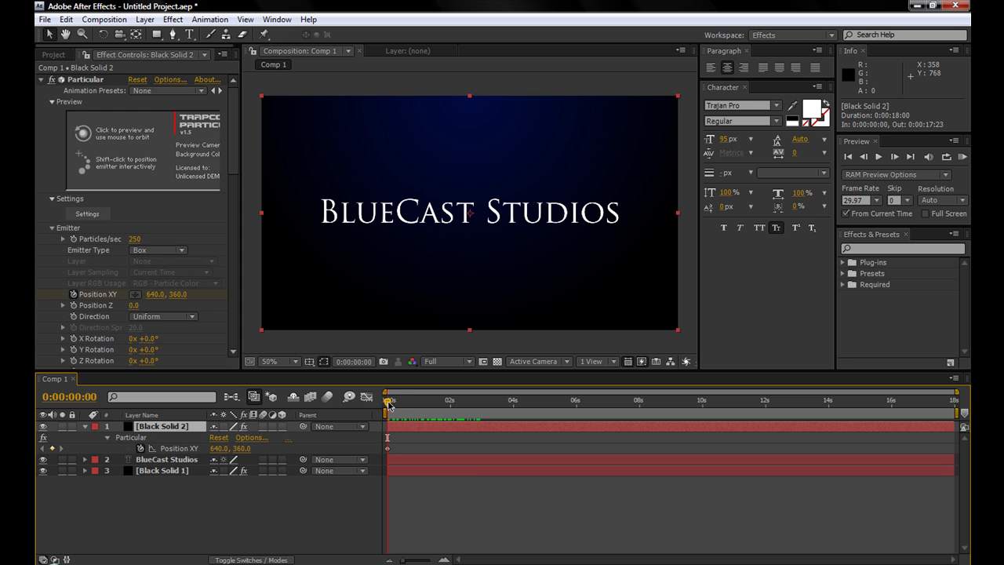
mouse_move(386, 404)
mouse_down()
mouse_move(405, 406)
mouse_move(387, 408)
mouse_up()
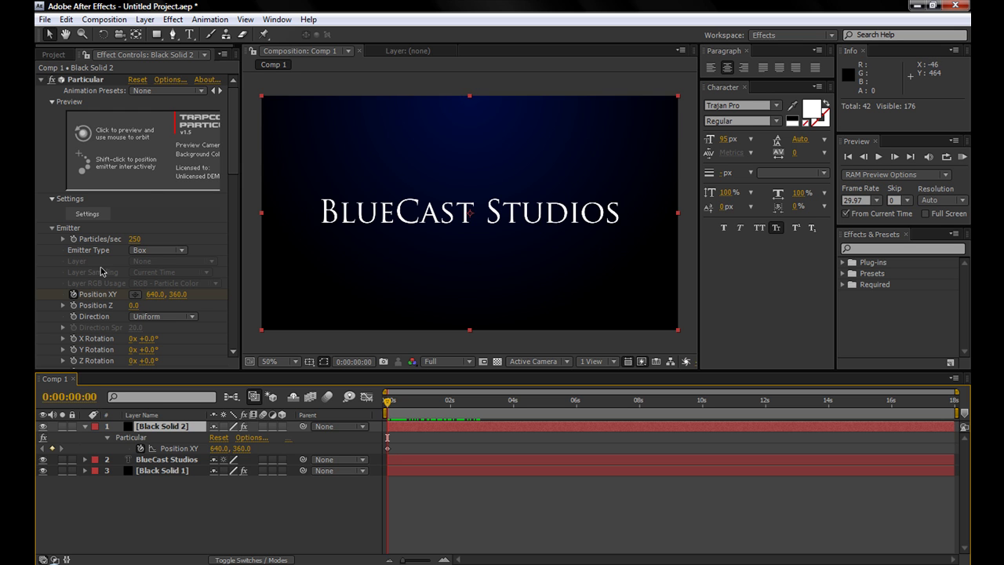
Place the emitter at -25, 360 at the start and at 1277, 360 at 6:22.
click(96, 297)
click(398, 401)
drag(398, 407, 386, 408)
drag(155, 298, 143, 295)
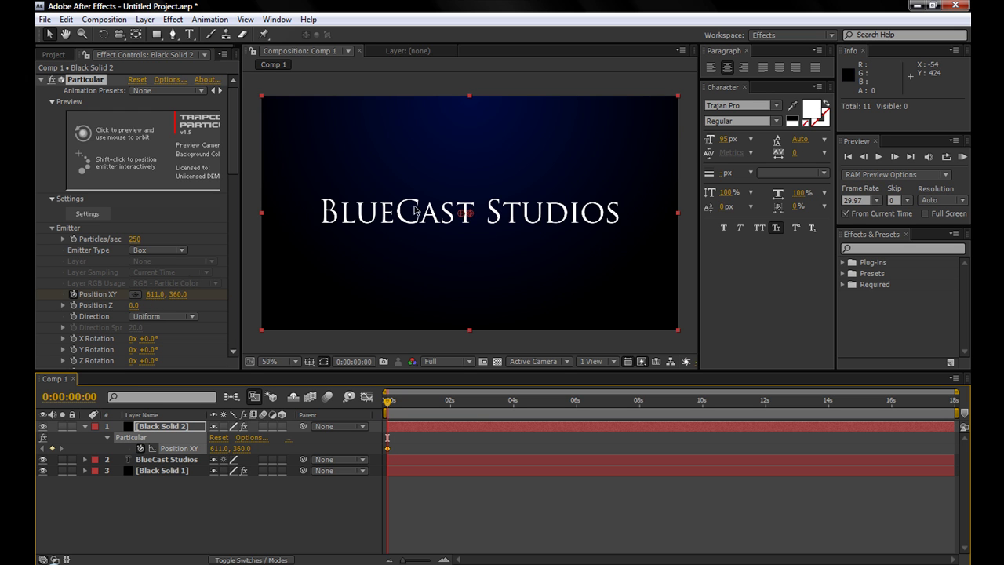
drag(462, 213, 260, 216)
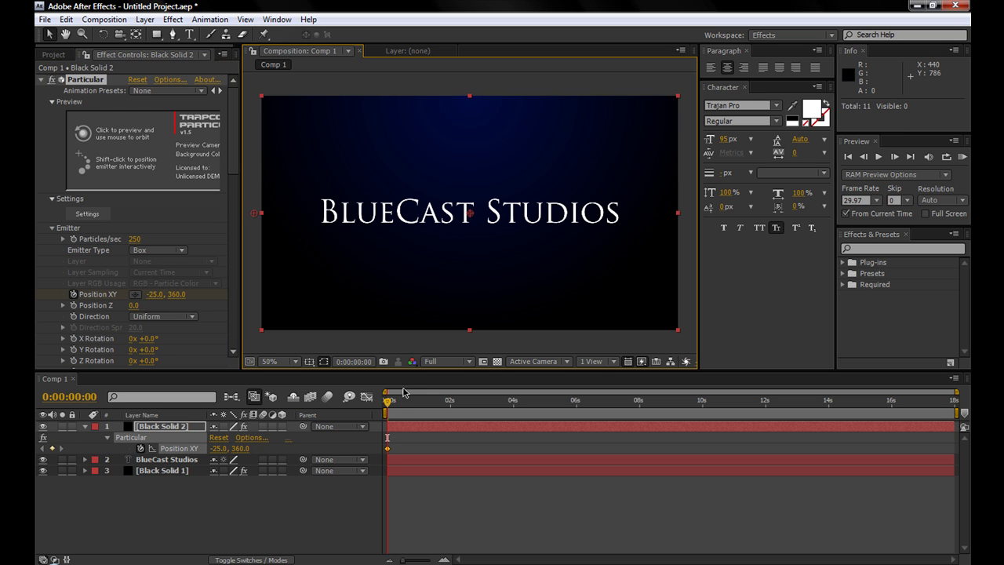
drag(386, 403, 604, 406)
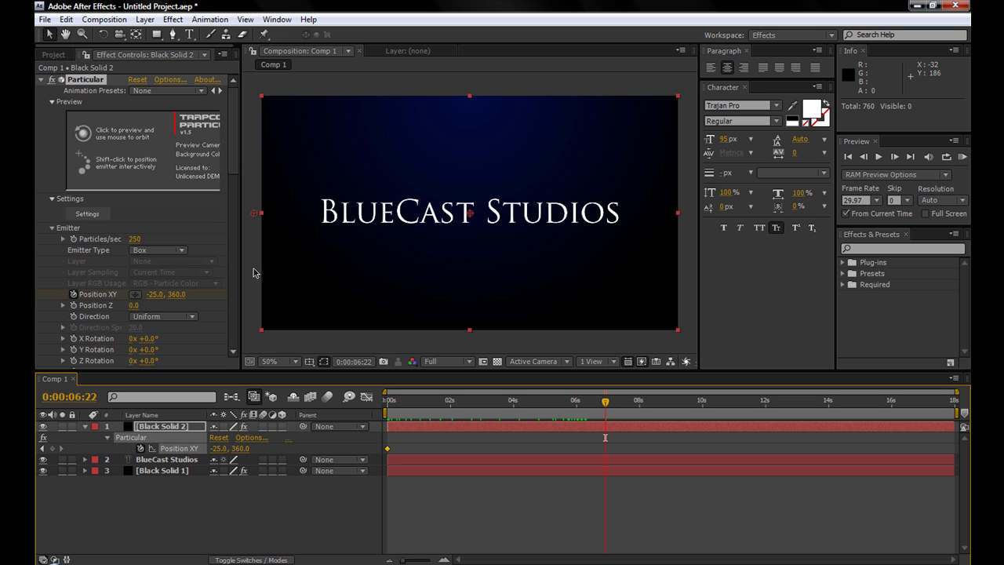
drag(253, 218, 678, 219)
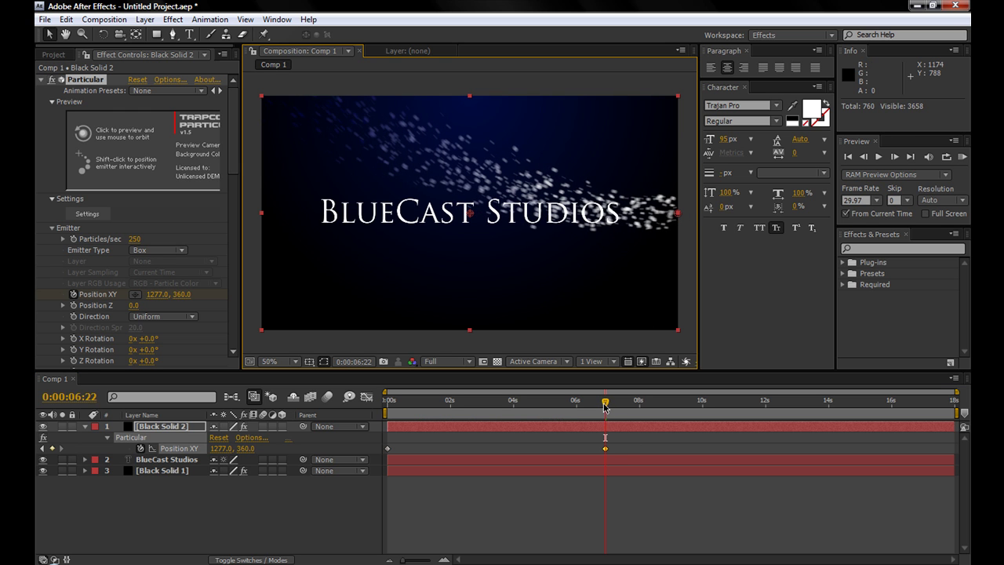
drag(602, 406, 421, 406)
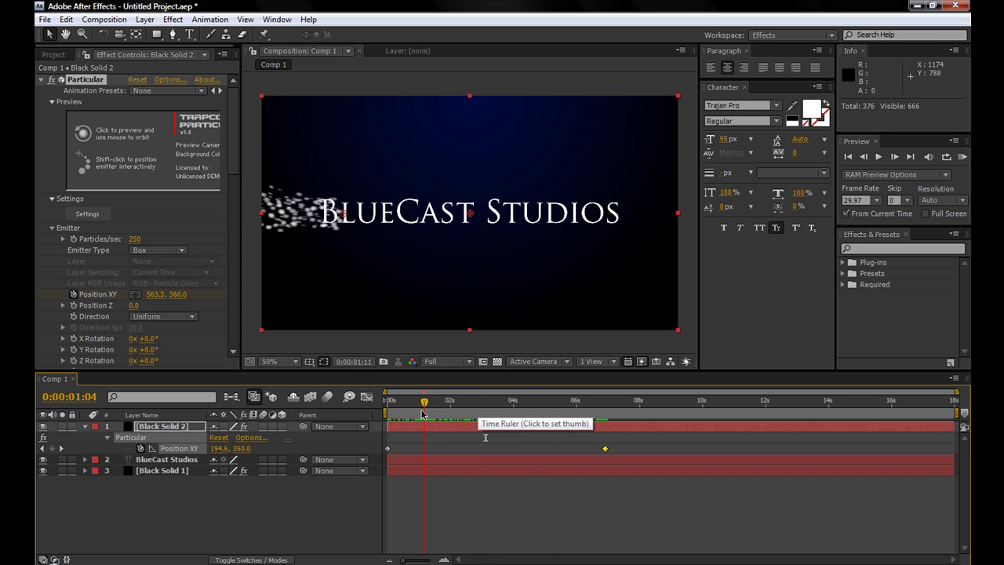
Find Linear Wipe in Effects & Presets and apply it to the BlueCast Studios text layer.
click(894, 249)
text(linear)
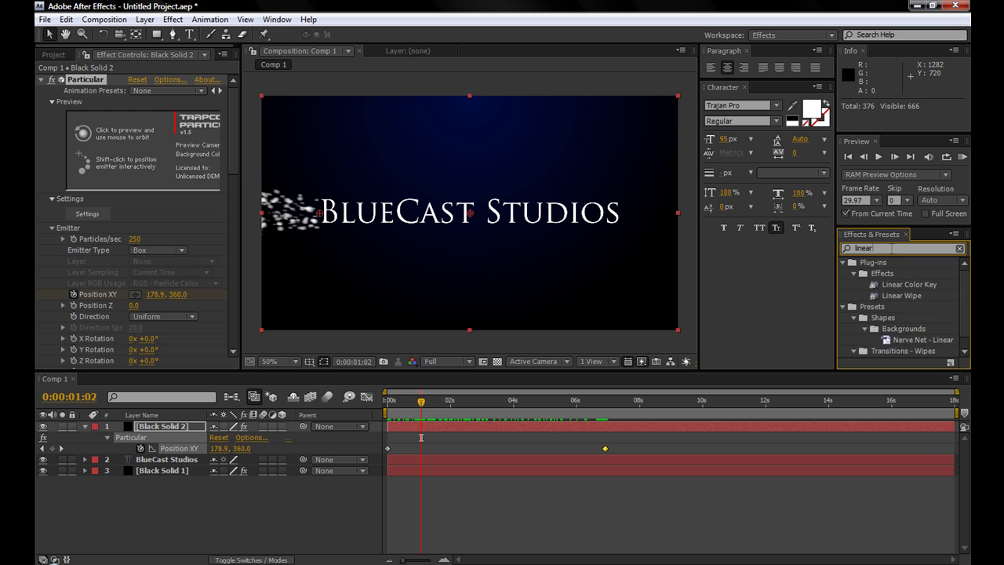
text( wipe)
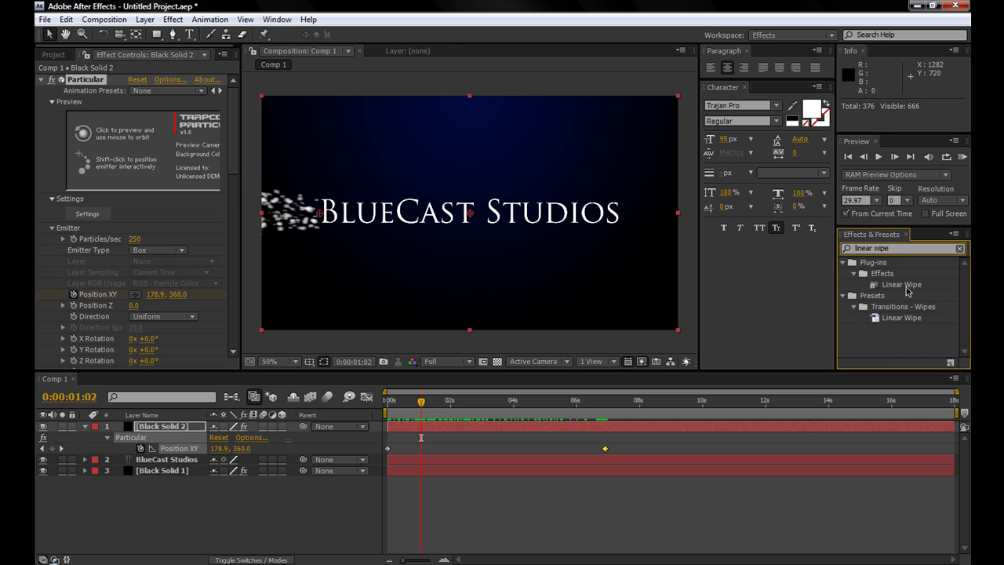
drag(905, 289, 161, 462)
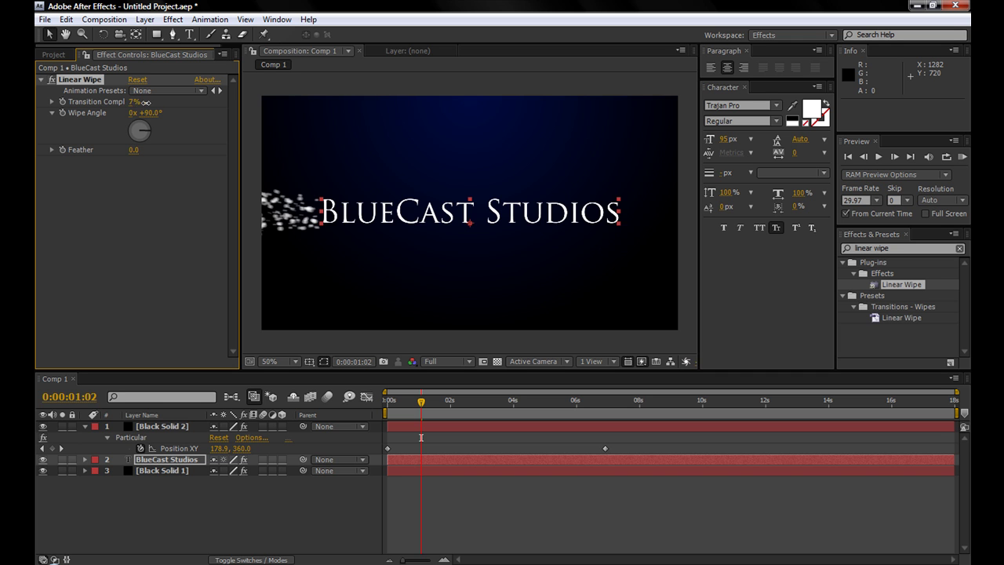
Set the wipe angle to 270° and Transition Completion to 100%.
mouse_move(145, 102)
mouse_down()
mouse_move(235, 105)
mouse_move(127, 105)
mouse_move(152, 107)
mouse_move(140, 109)
mouse_up()
click(149, 113)
drag(134, 103, 201, 103)
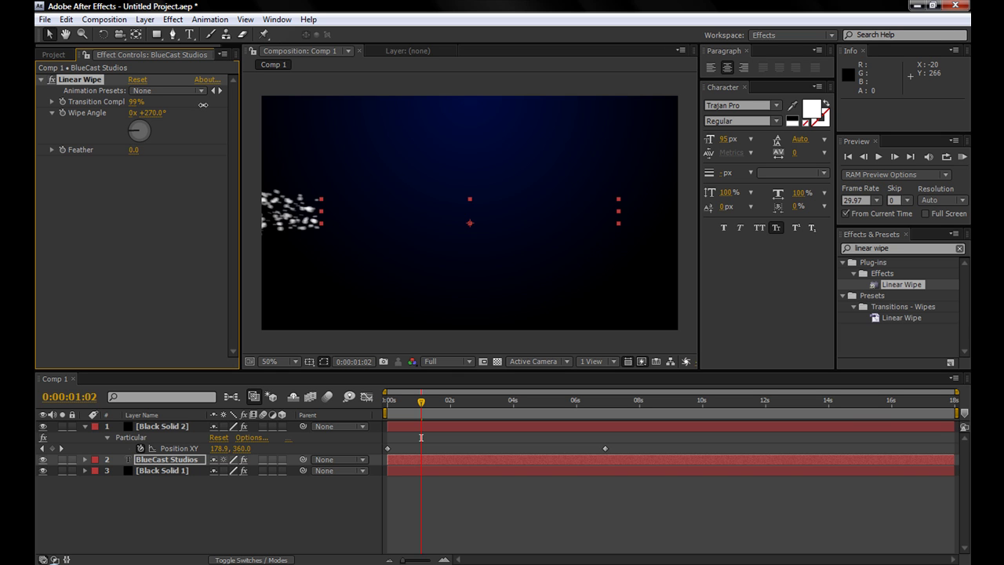
mouse_move(194, 105)
mouse_down()
mouse_move(172, 105)
mouse_move(211, 108)
mouse_up()
Keyframe Transition Completion at 100% at 0s and 0% at 6:22.
drag(421, 400, 387, 400)
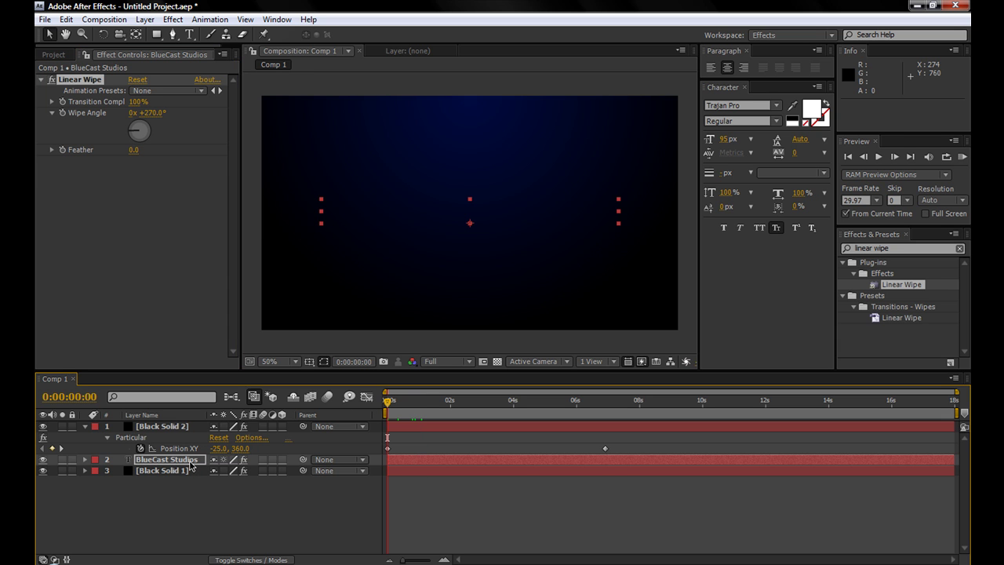
click(190, 463)
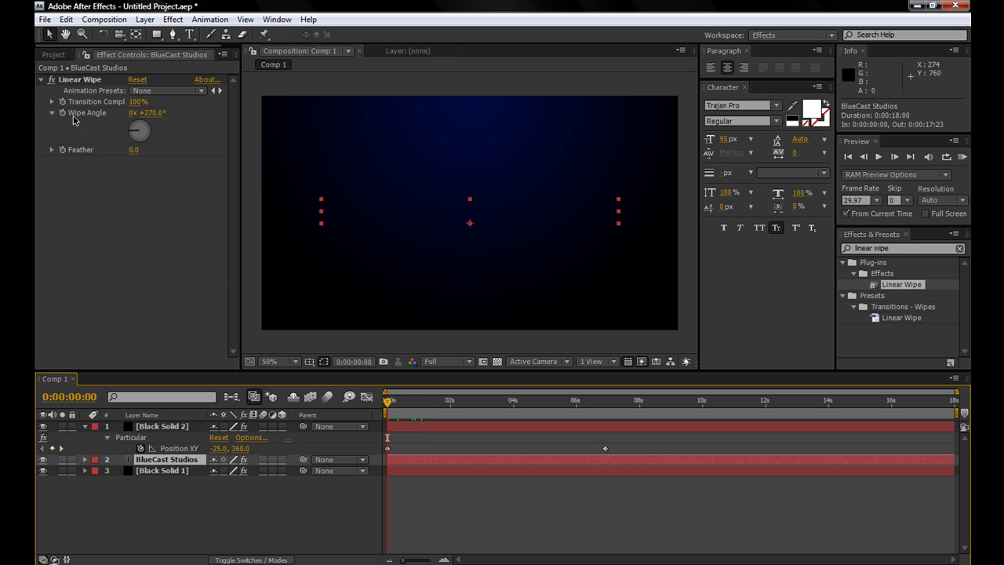
click(62, 102)
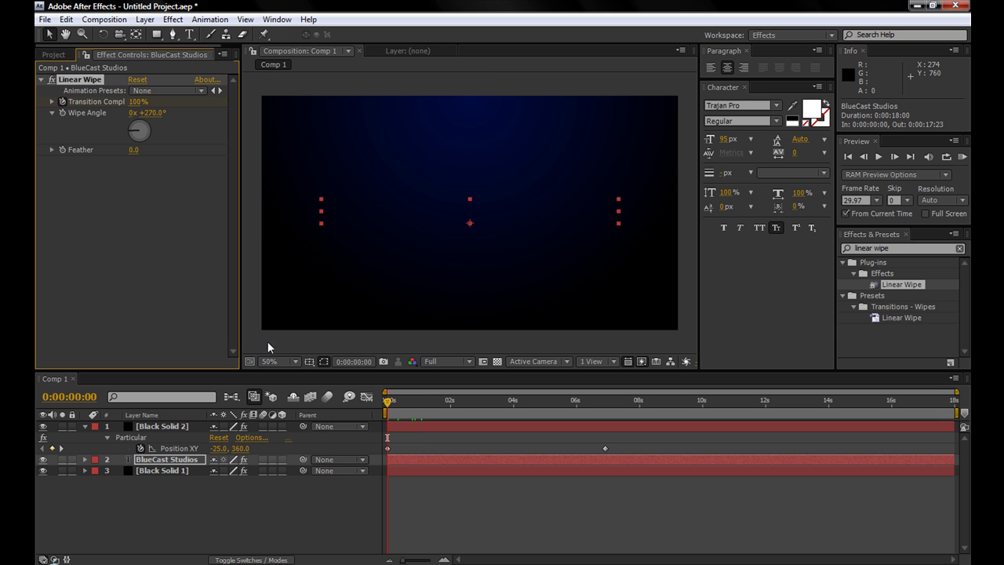
click(190, 462)
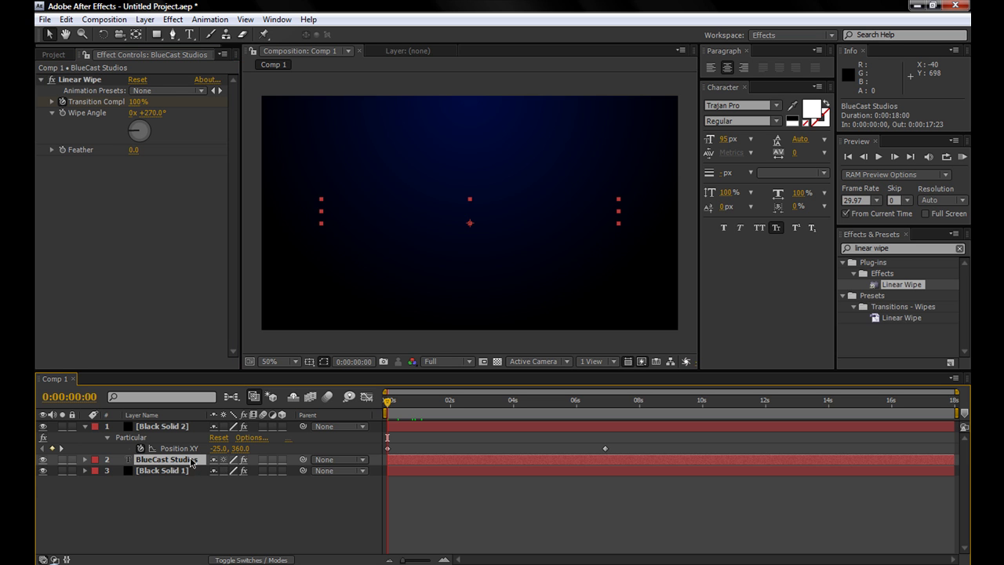
key(u)
drag(419, 406, 605, 416)
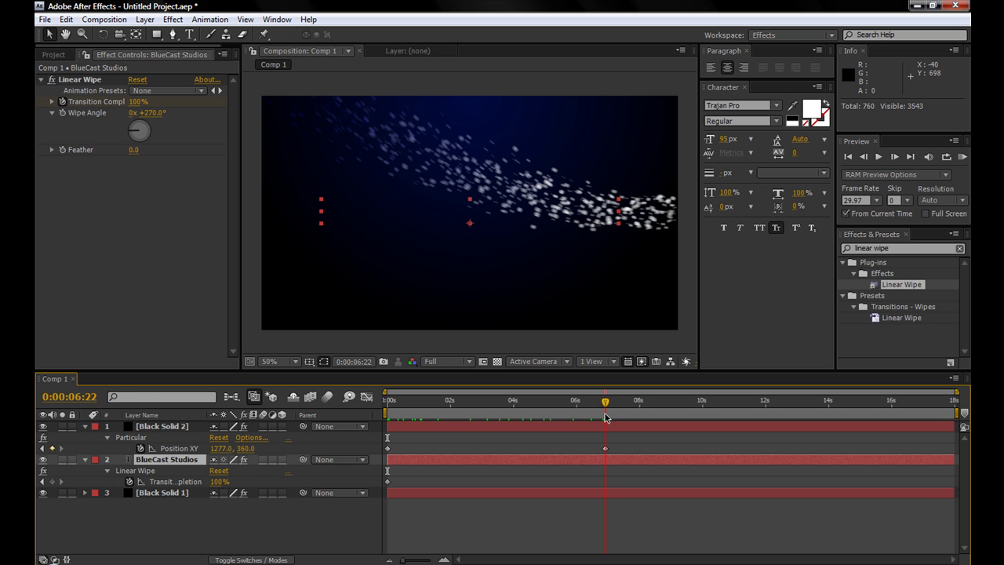
click(138, 103)
text(0)
key(Return)
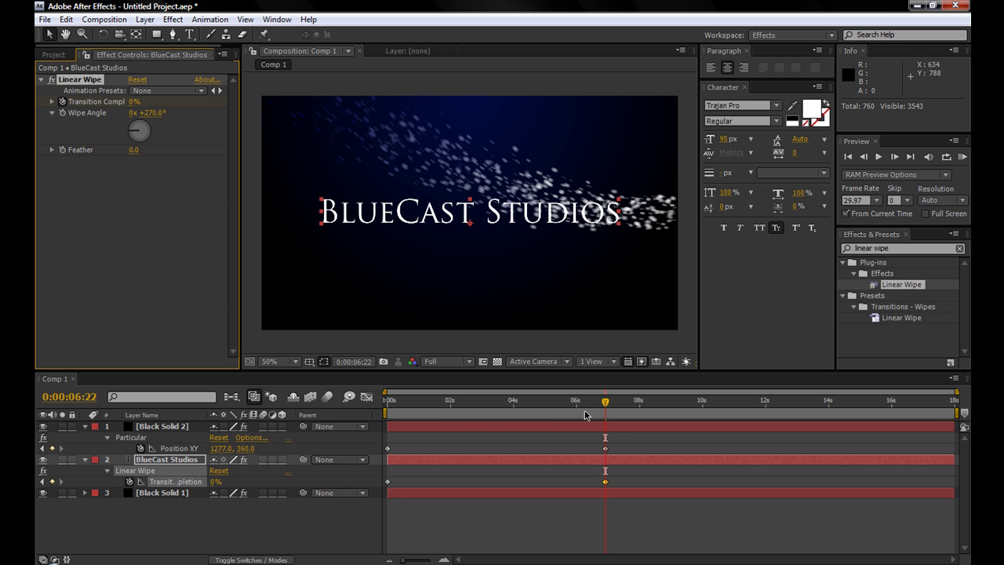
Nudge the first wipe keyframe later, check it against the particles, and set Feather to 13.
drag(606, 407, 437, 406)
drag(388, 485, 393, 485)
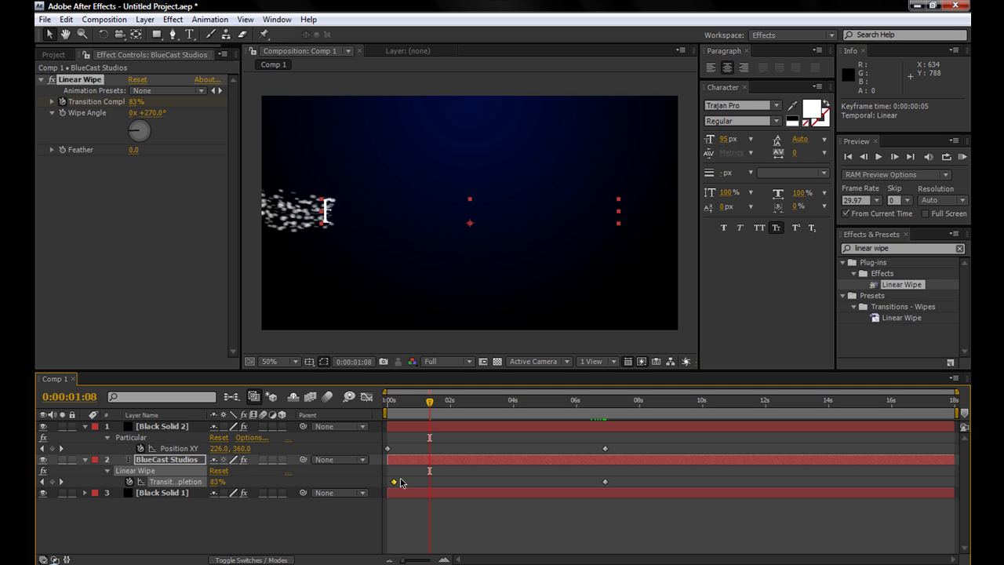
drag(431, 414, 516, 407)
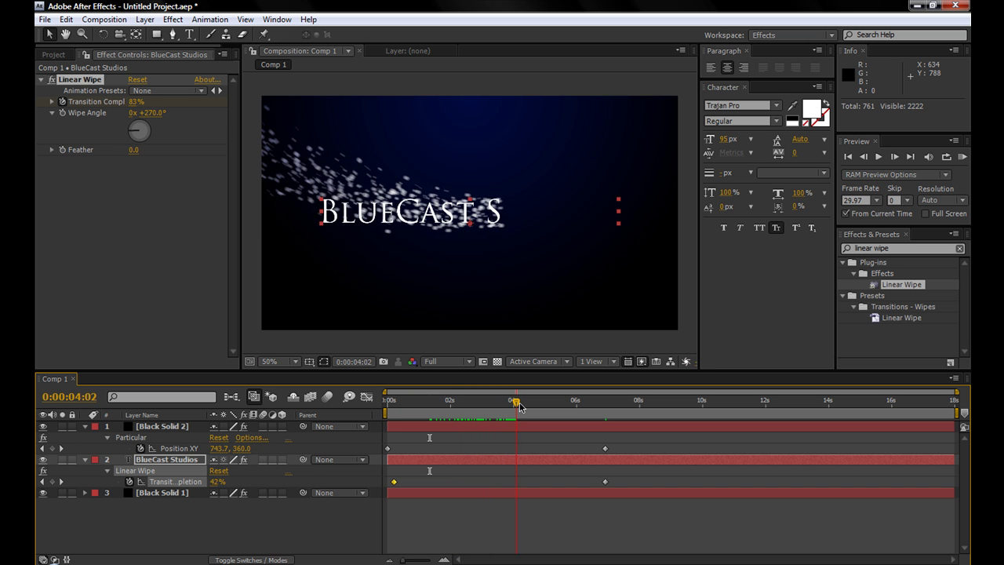
click(605, 482)
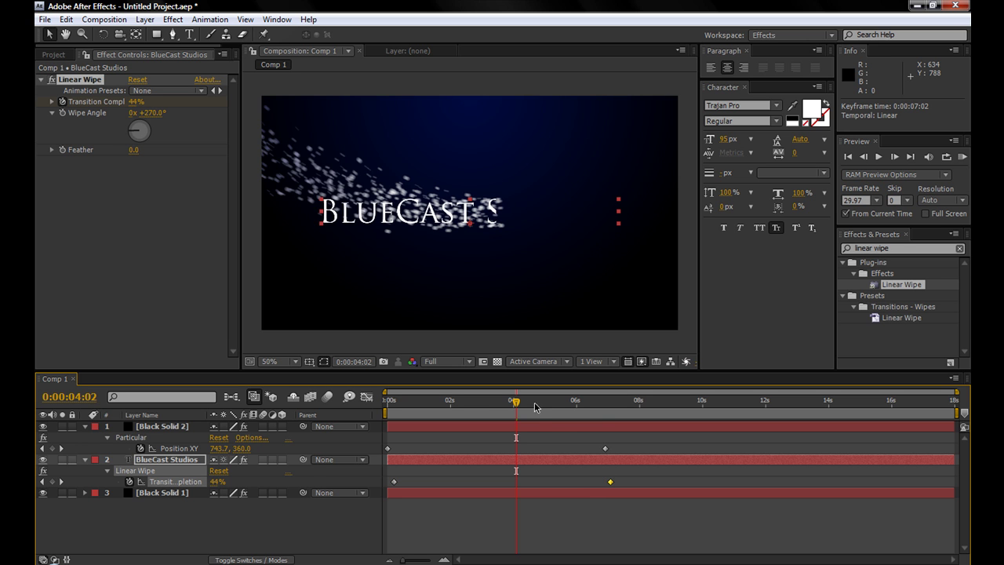
mouse_move(524, 406)
mouse_down()
mouse_move(574, 407)
mouse_move(524, 406)
mouse_up()
scroll(590, 203, up, 2)
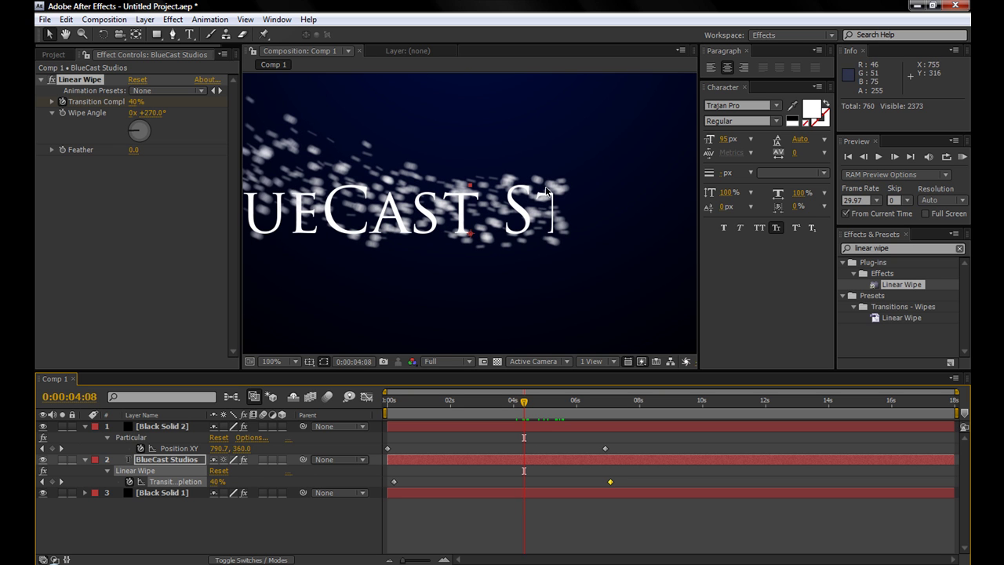
mouse_move(136, 151)
mouse_down()
mouse_move(173, 151)
mouse_move(145, 156)
mouse_up()
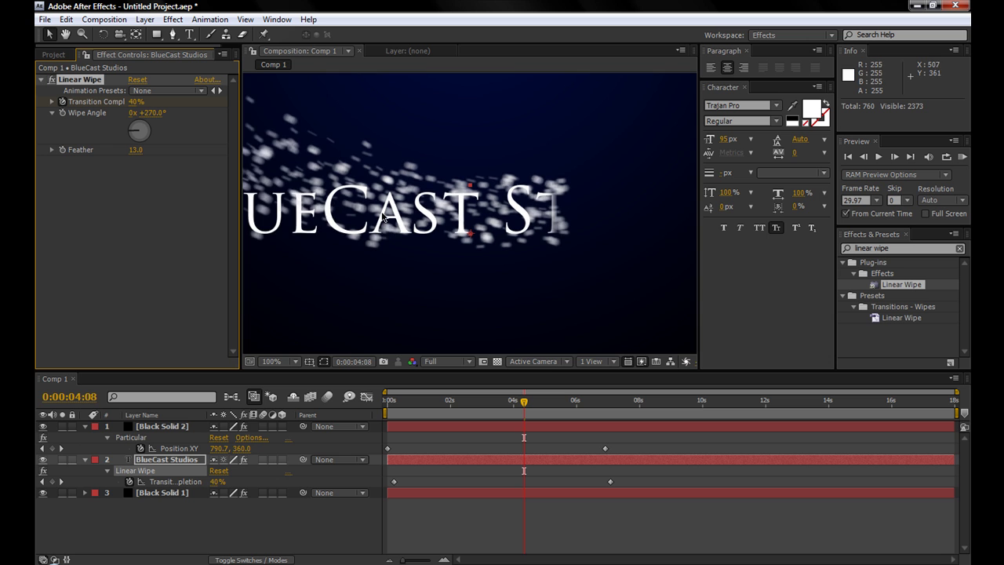
key(comma)
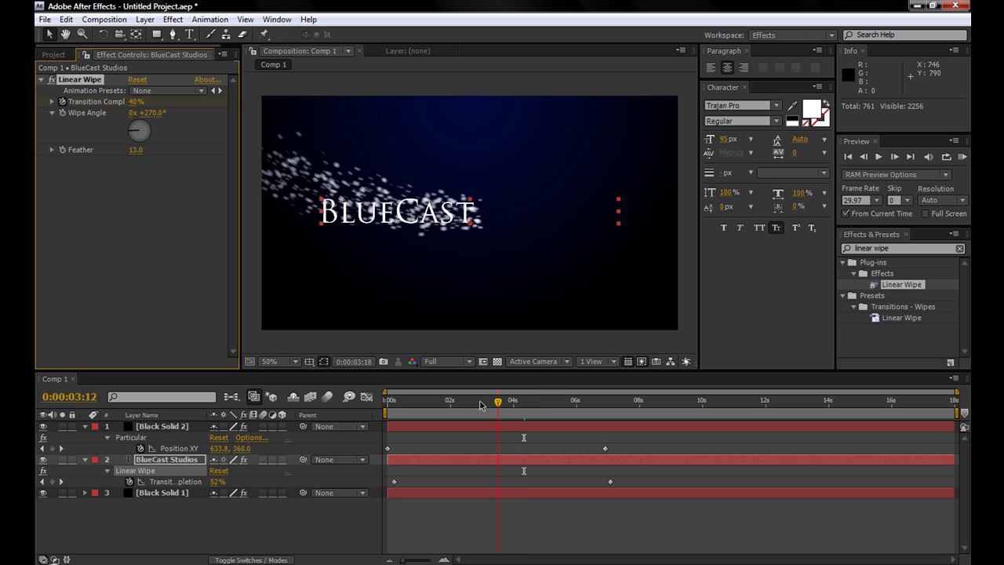